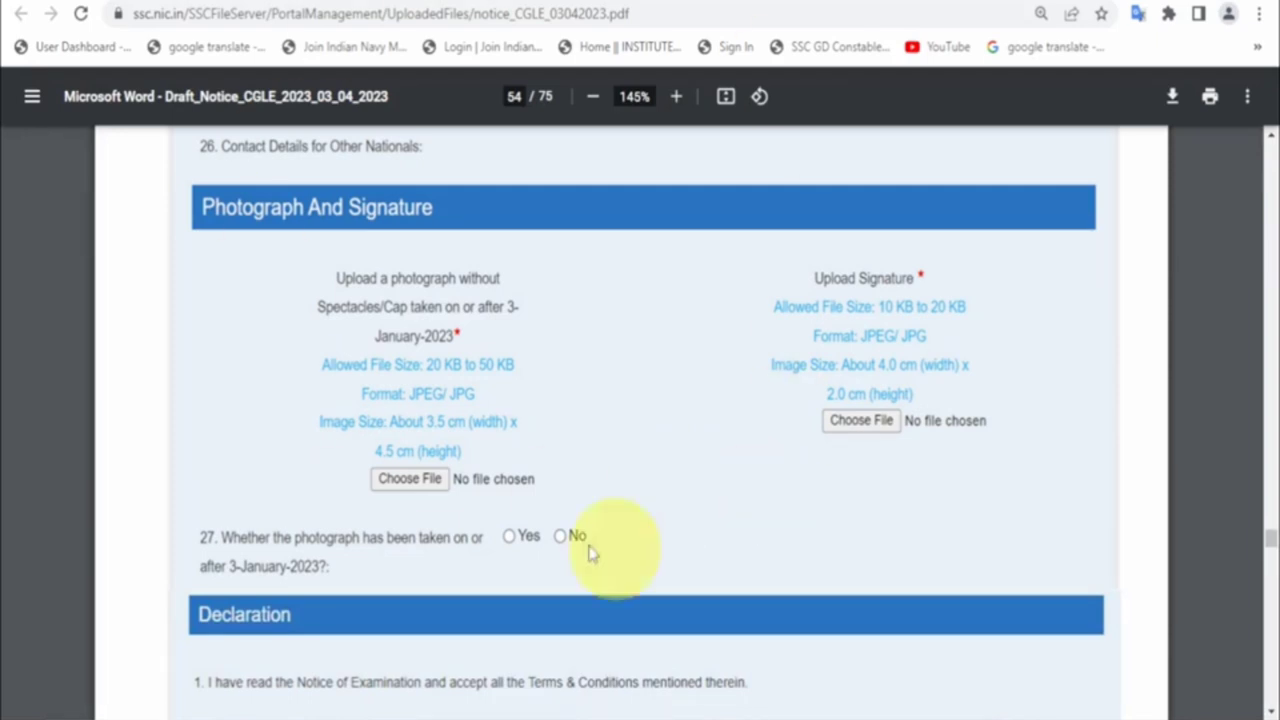
Examine the photograph and signature file size, format and dimension requirements in the SSC CGLE notice
{"action": "scroll", "coordinate": [549, 420], "scroll_direction": "up", "scroll_amount": 3}
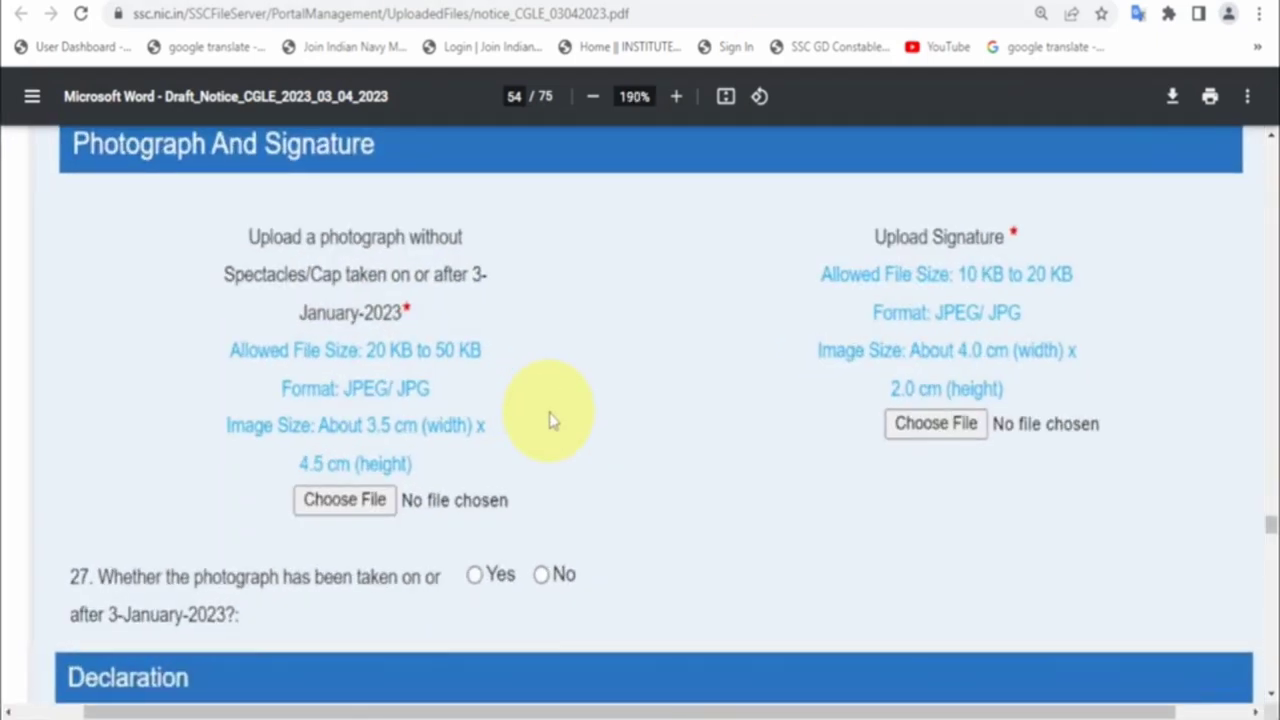
{"action": "scroll", "coordinate": [506, 351], "scroll_direction": "down", "scroll_amount": 2}
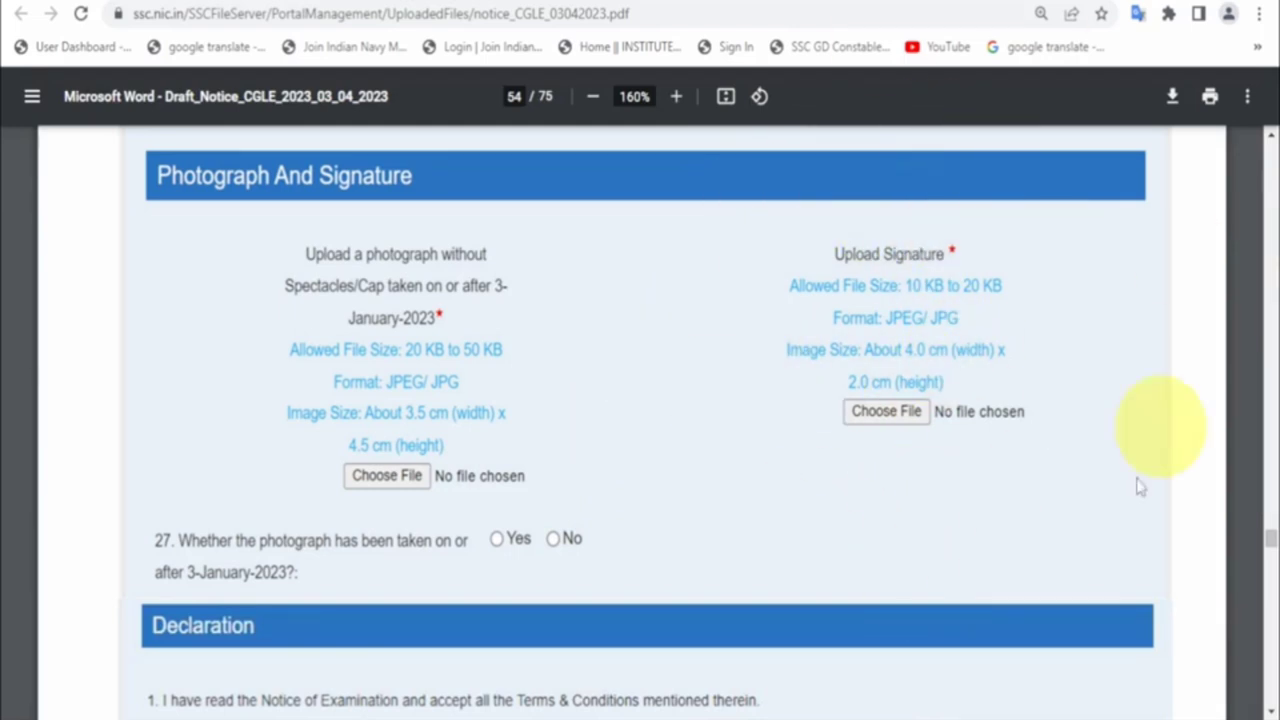
{"action": "mouse_move", "coordinate": [955, 6]}
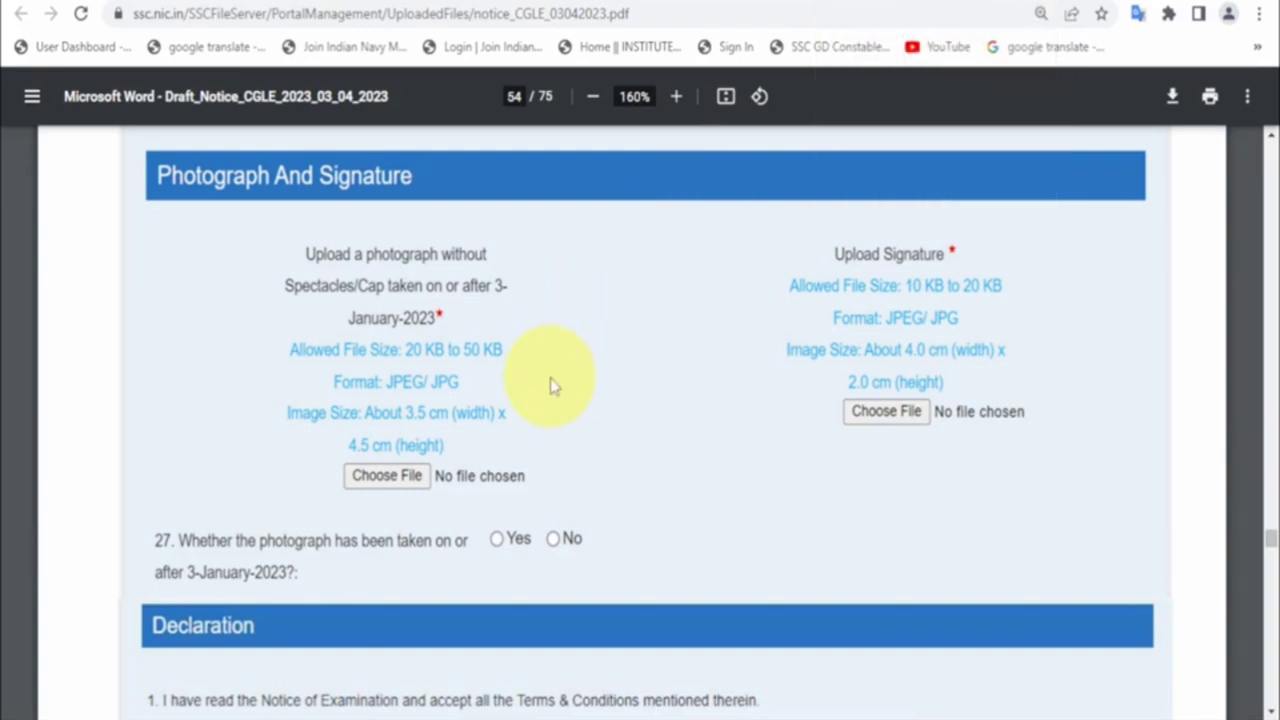
{"action": "scroll", "coordinate": [727, 325], "scroll_direction": "up", "scroll_amount": 1}
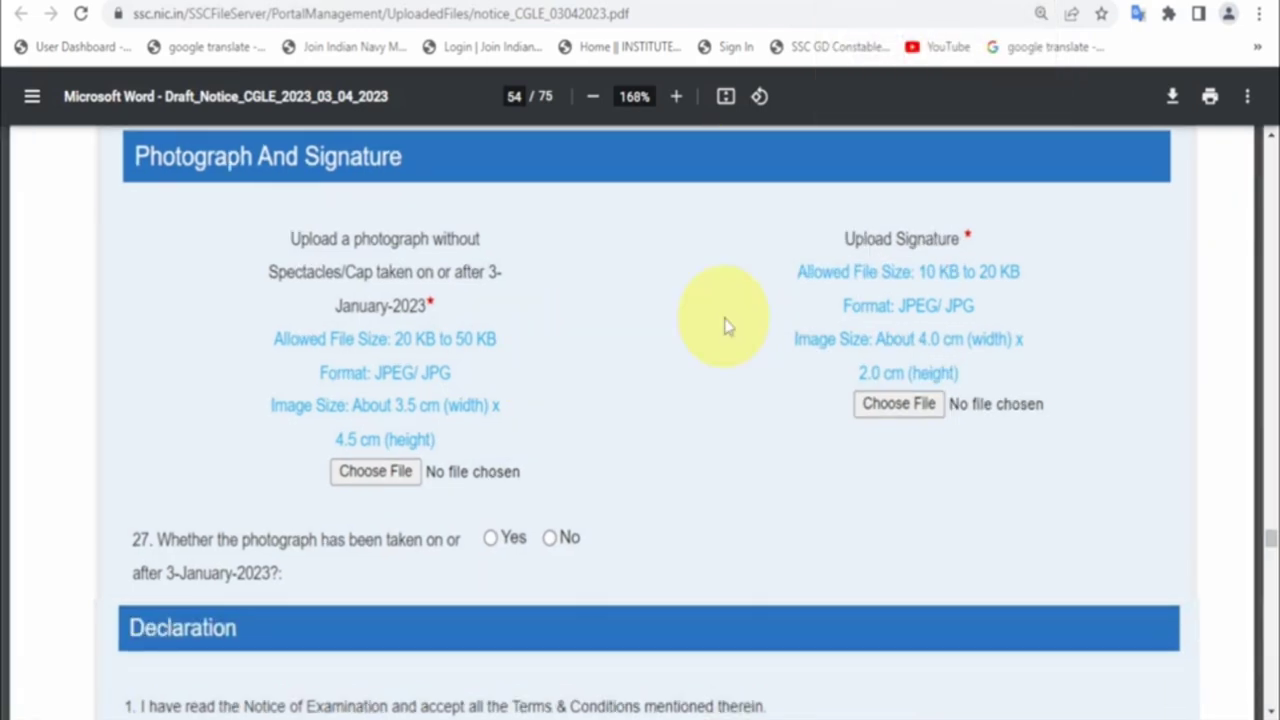
Switch to imResizer and upload the candidate's portrait photo in JPG format for resizing
{"action": "left_click", "coordinate": [870, 3]}
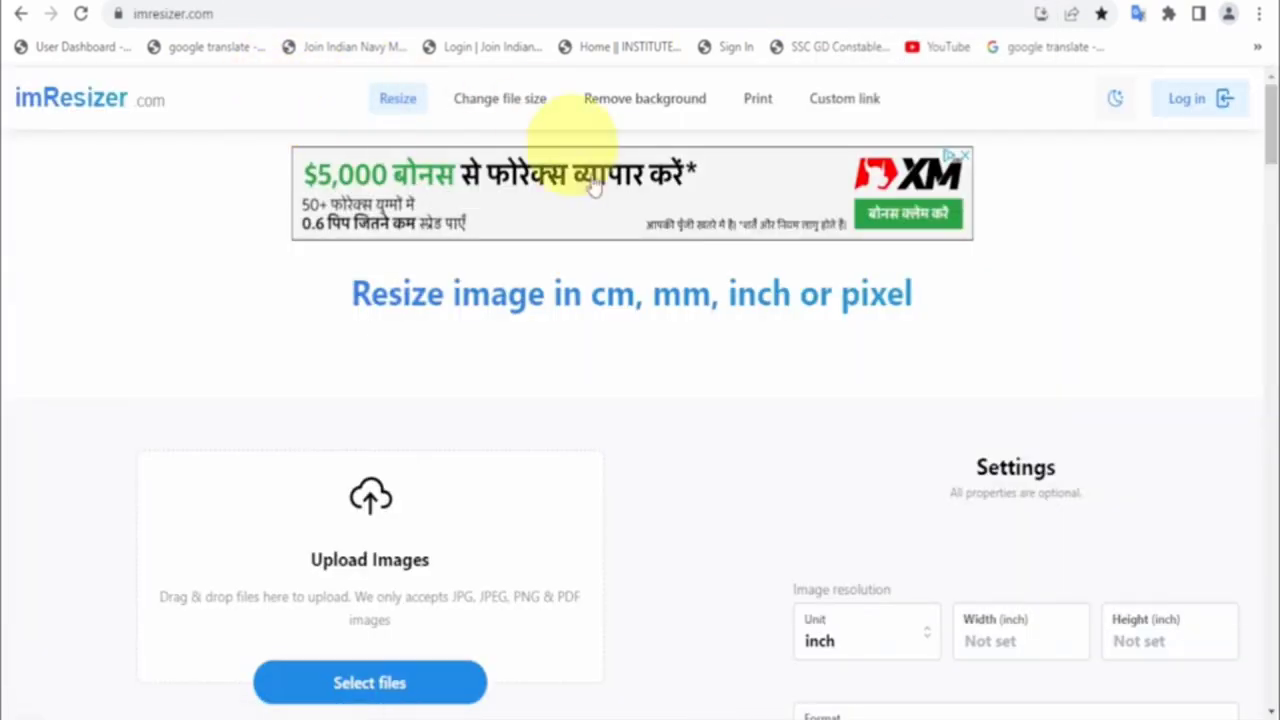
{"action": "scroll", "coordinate": [697, 537], "scroll_direction": "down", "scroll_amount": 1}
{"action": "scroll", "coordinate": [697, 537], "scroll_direction": "down", "scroll_amount": 1}
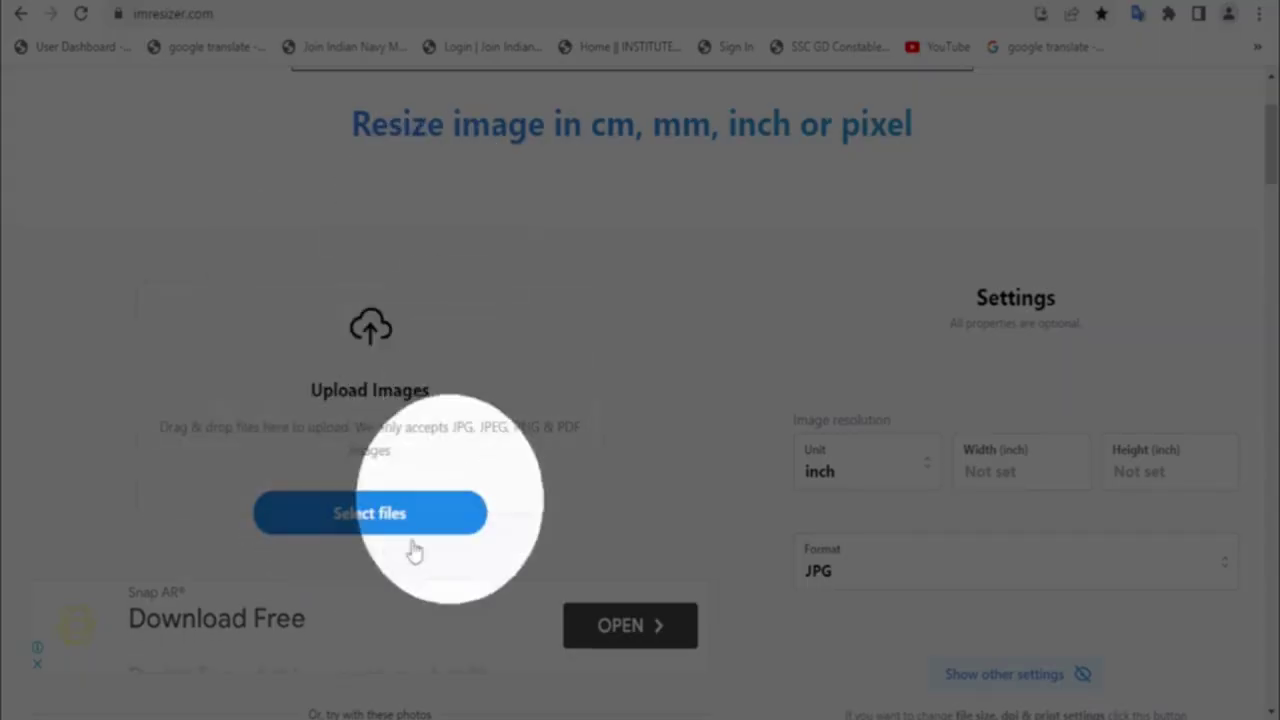
{"action": "left_click", "coordinate": [360, 490]}
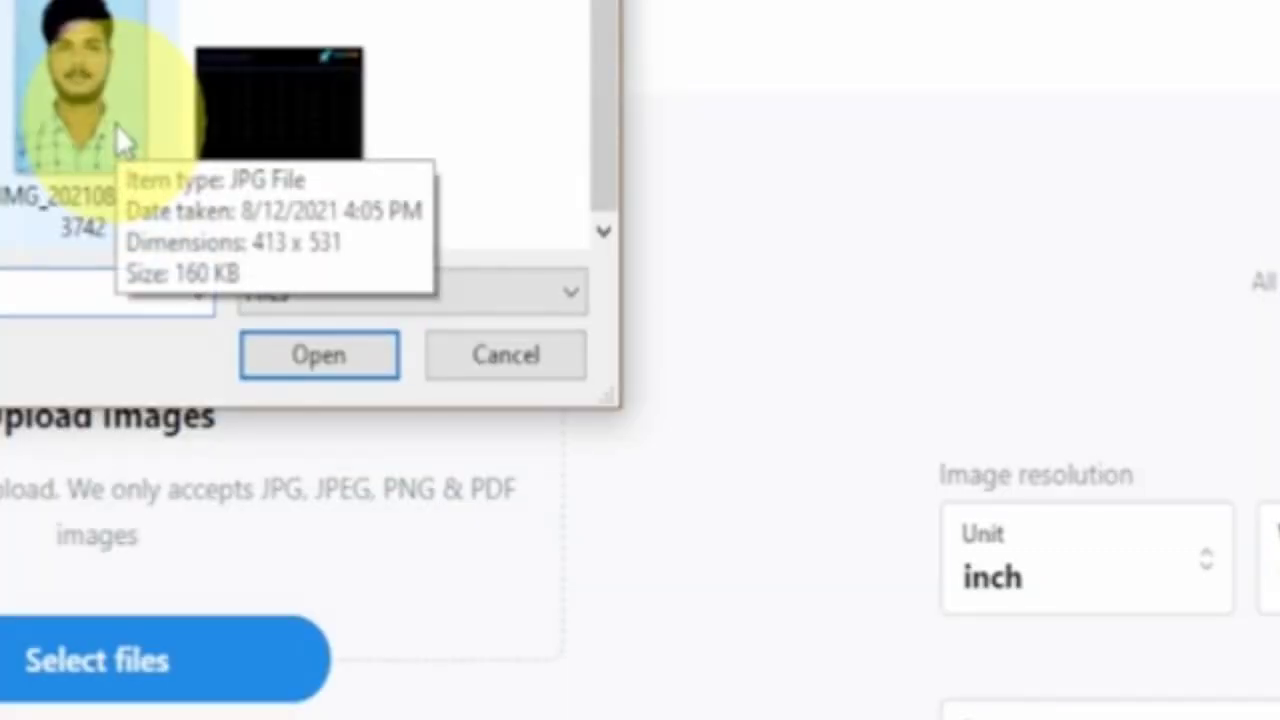
{"action": "double_click", "coordinate": [117, 128]}
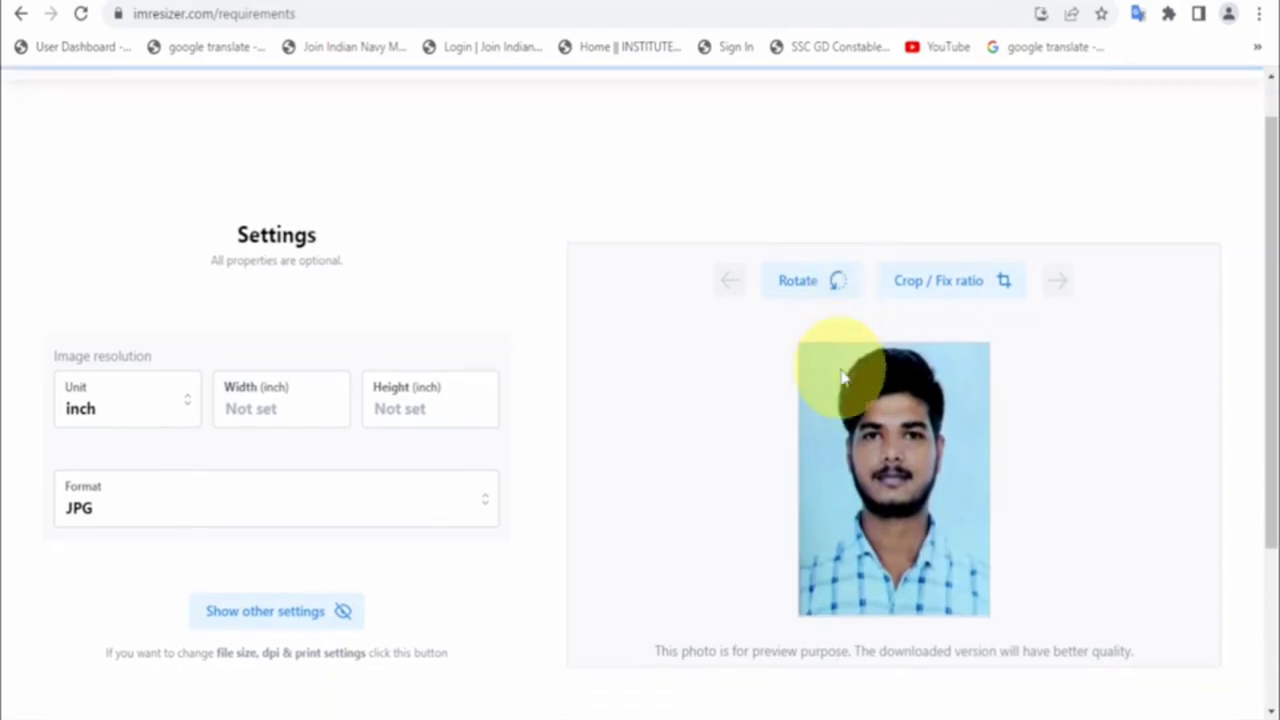
Change the image resolution unit to cm for the uploaded photo
{"action": "scroll", "coordinate": [838, 368], "scroll_direction": "down", "scroll_amount": 2}
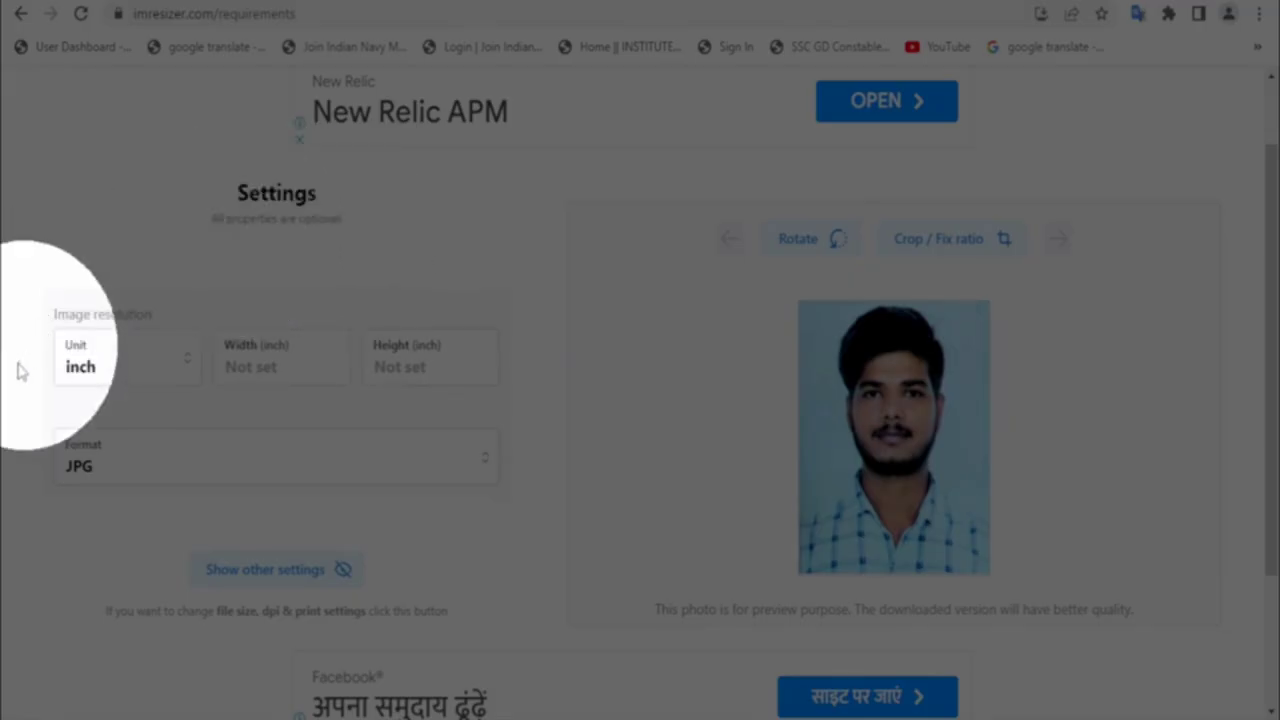
{"action": "left_click", "coordinate": [113, 368]}
{"action": "left_click", "coordinate": [93, 466]}
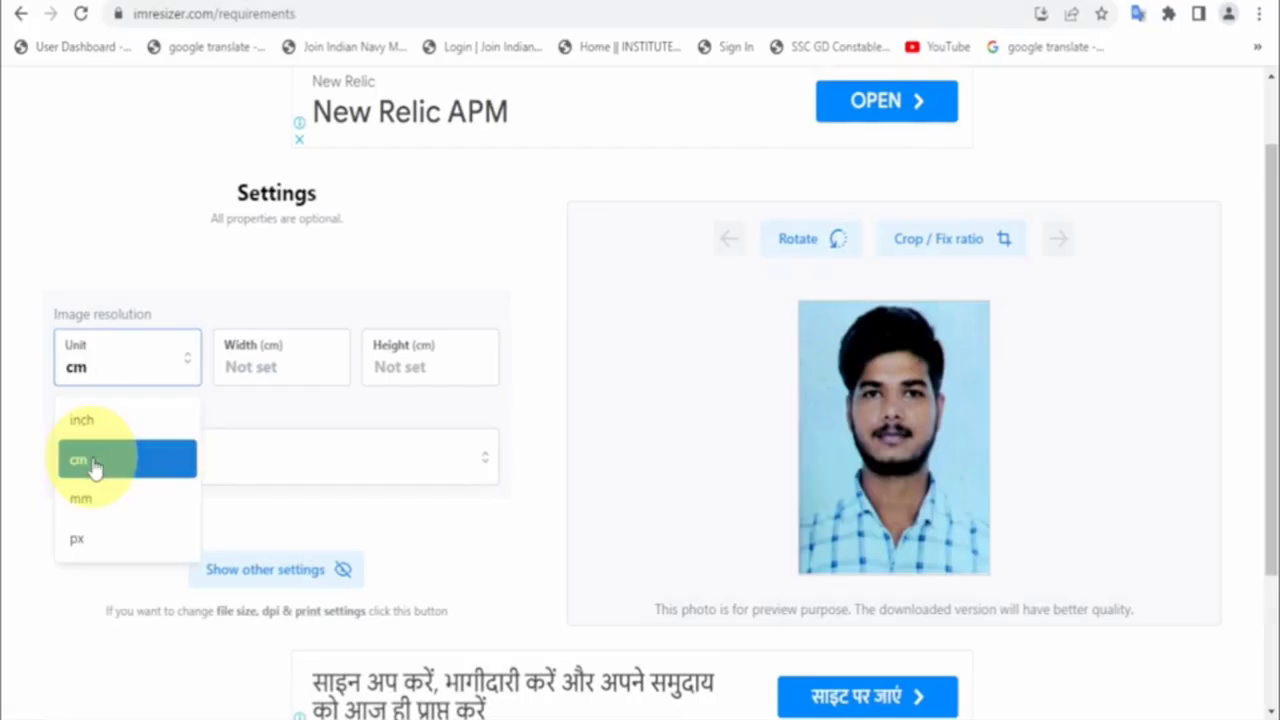
Check the photo dimensions required by the notice and set the image to 3.5 cm wide and 4.5 cm high
{"action": "left_click", "coordinate": [717, 2]}
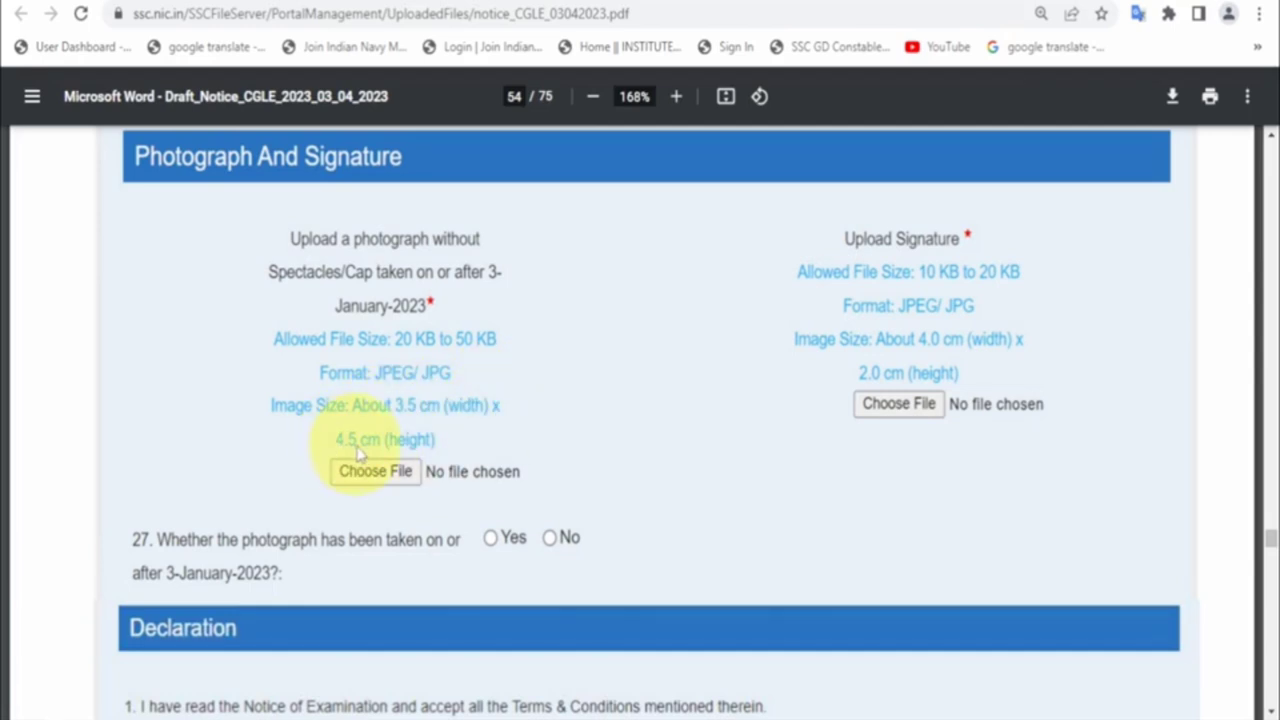
{"action": "left_click", "coordinate": [882, 2]}
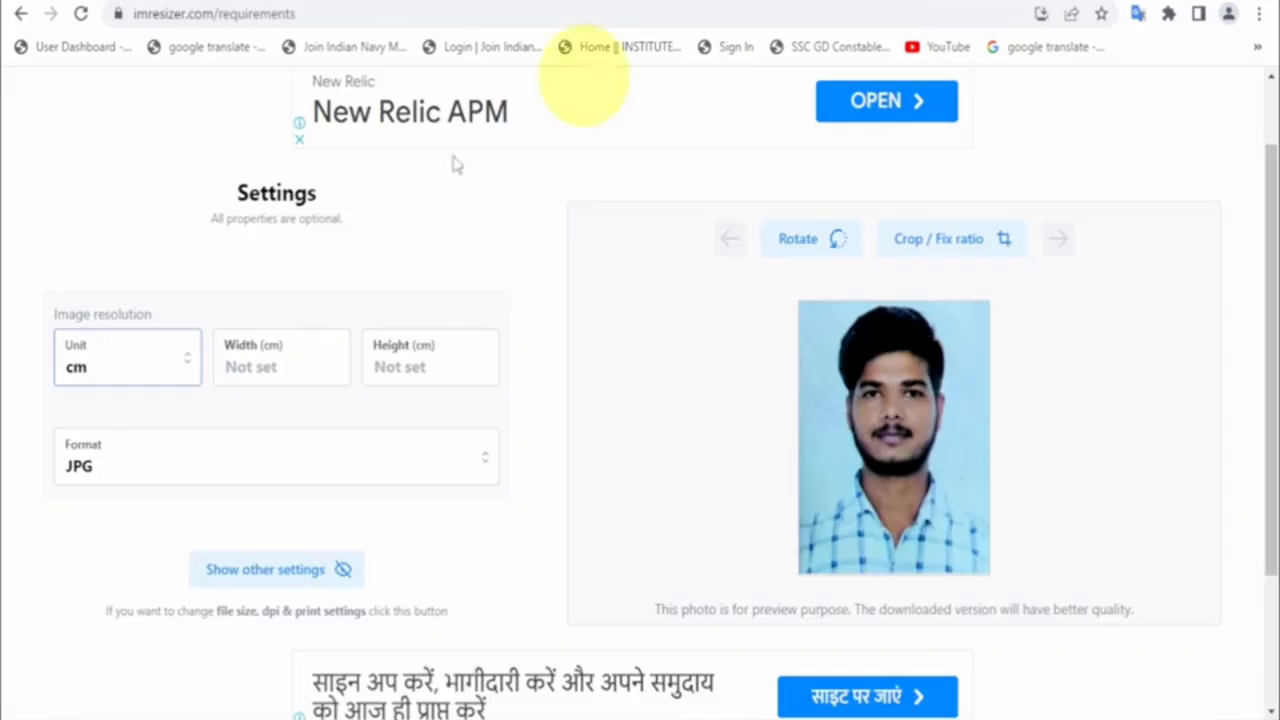
{"action": "left_click", "coordinate": [249, 372]}
{"action": "type", "text": "3.5"}
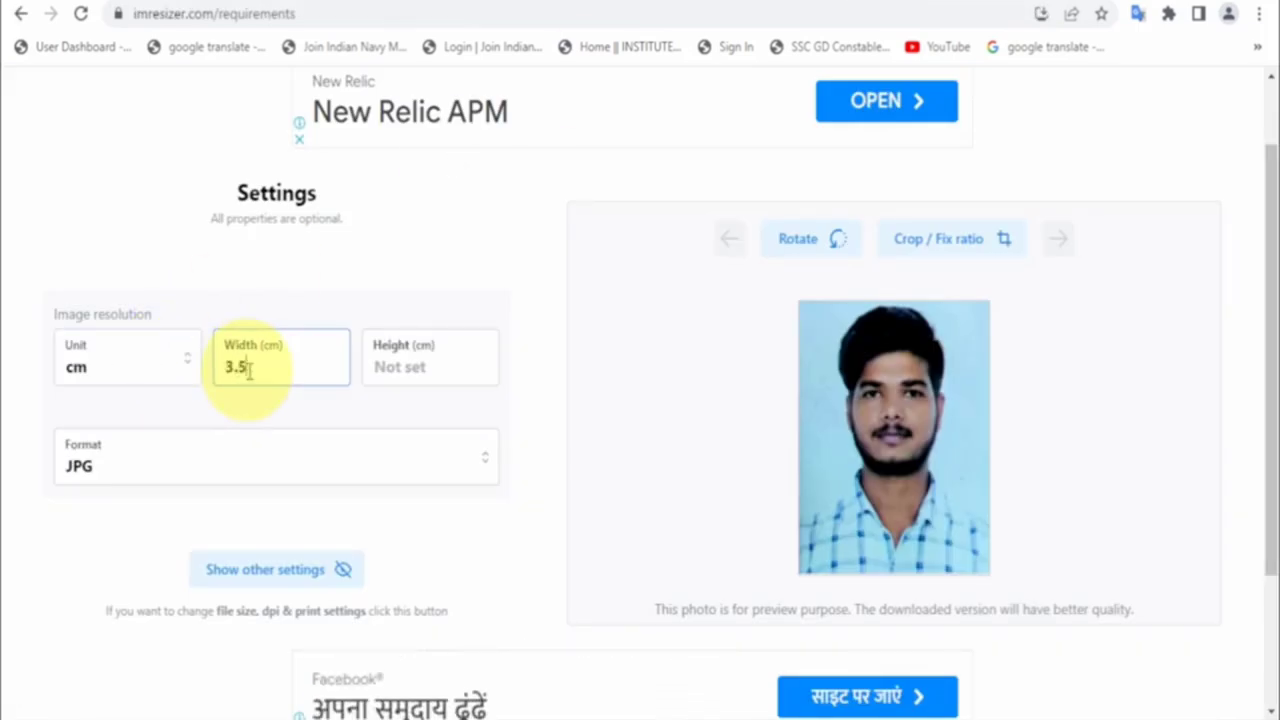
{"action": "left_click", "coordinate": [390, 369]}
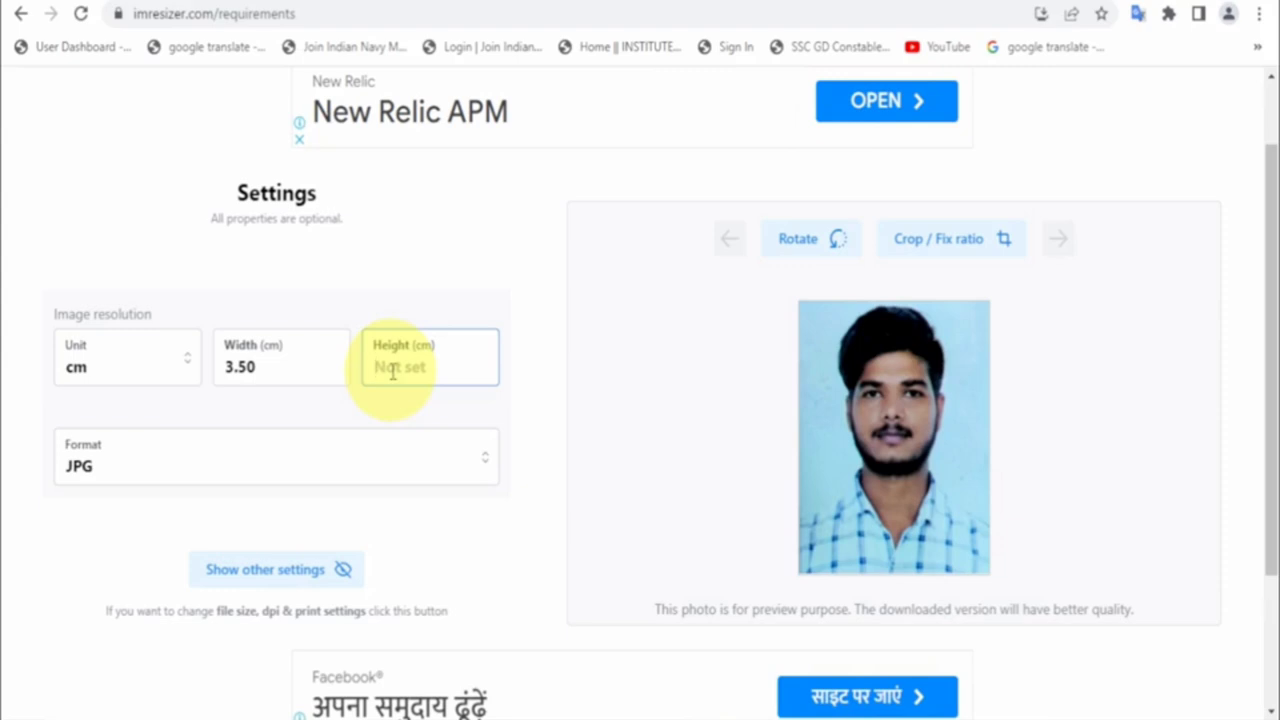
{"action": "type", "text": "4.5"}
{"action": "left_click", "coordinate": [572, 420]}
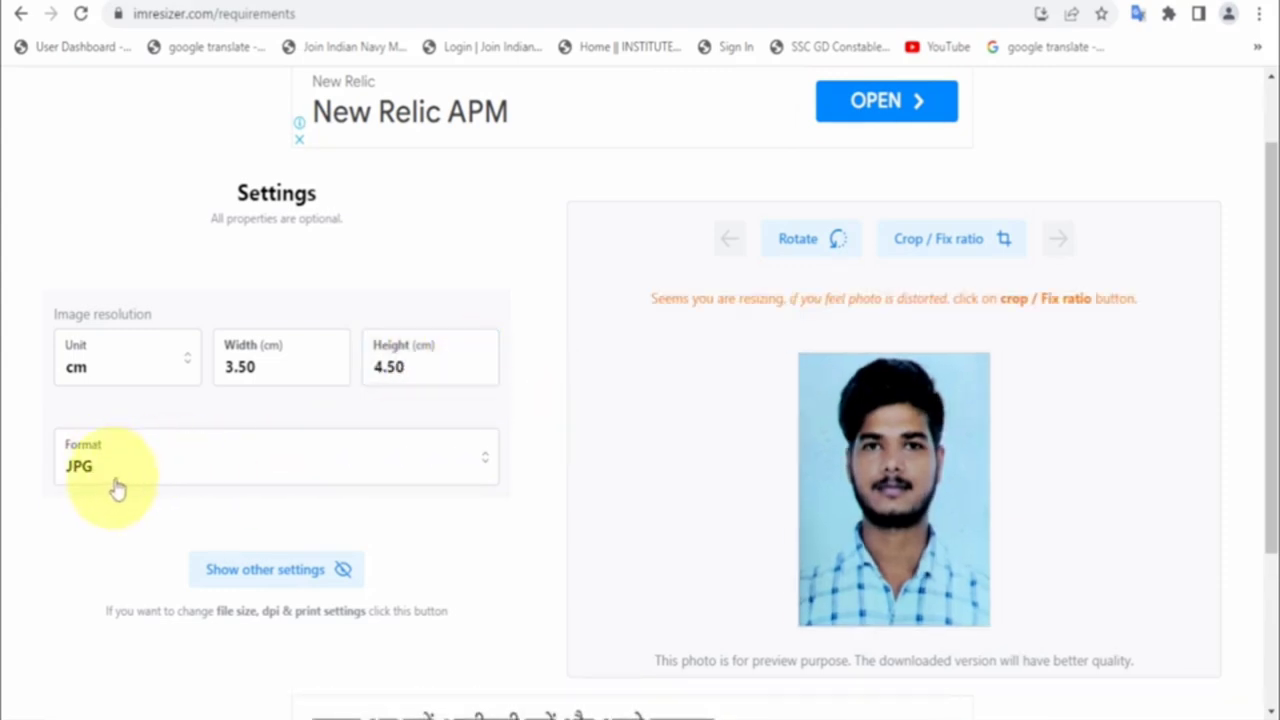
Show the other settings and set the maximum file size to 50, following the notice's photo size limit
{"action": "scroll", "coordinate": [249, 543], "scroll_direction": "down", "scroll_amount": 1}
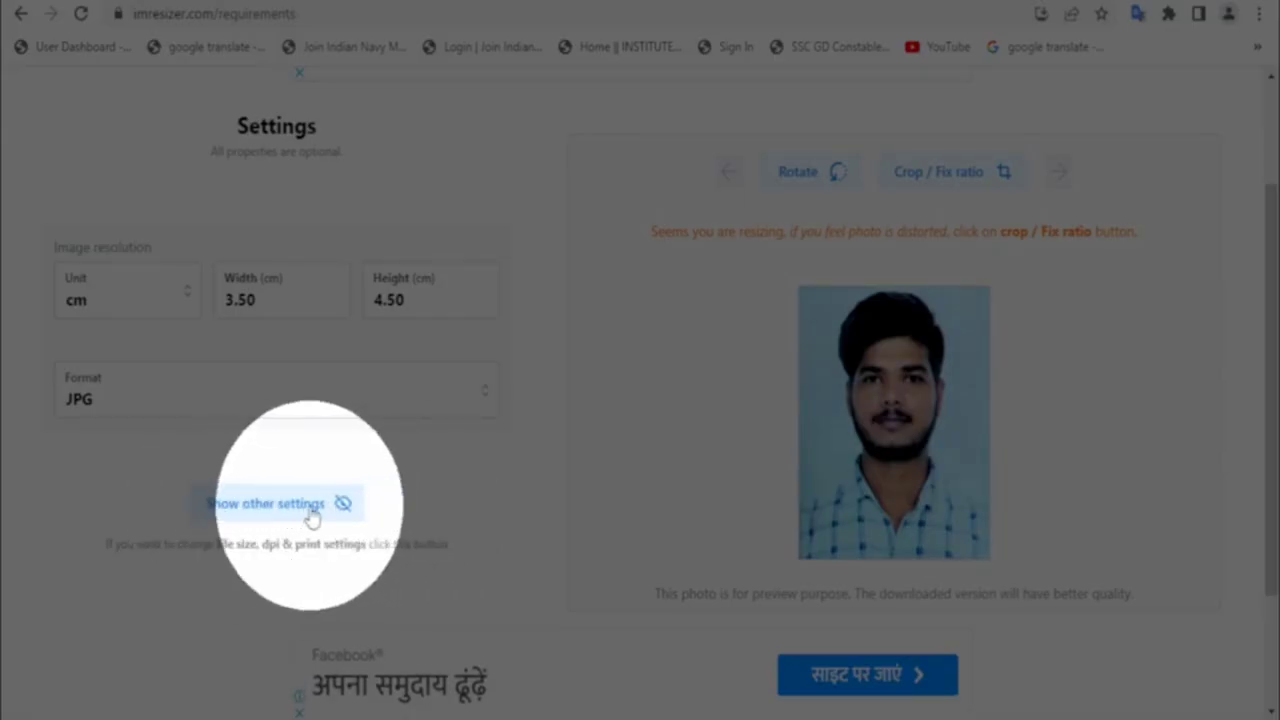
{"action": "left_click", "coordinate": [297, 513]}
{"action": "scroll", "coordinate": [311, 515], "scroll_direction": "down", "scroll_amount": 5}
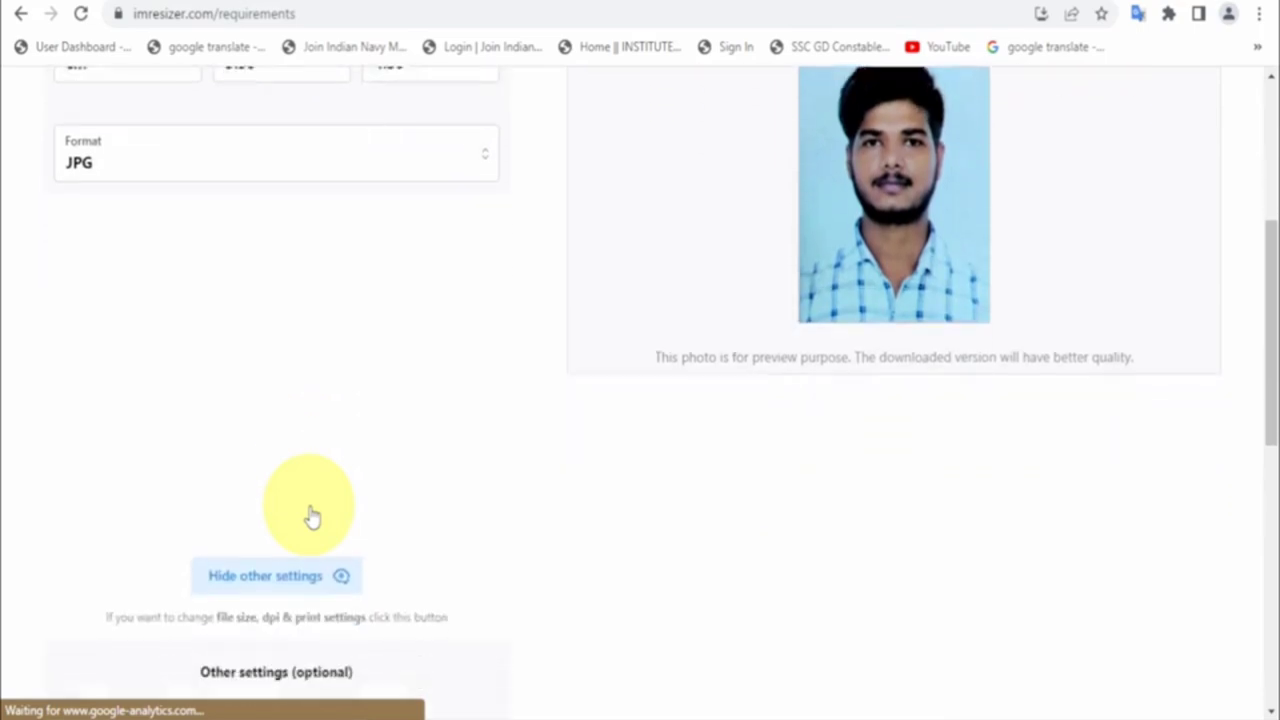
{"action": "scroll", "coordinate": [311, 515], "scroll_direction": "down", "scroll_amount": 1}
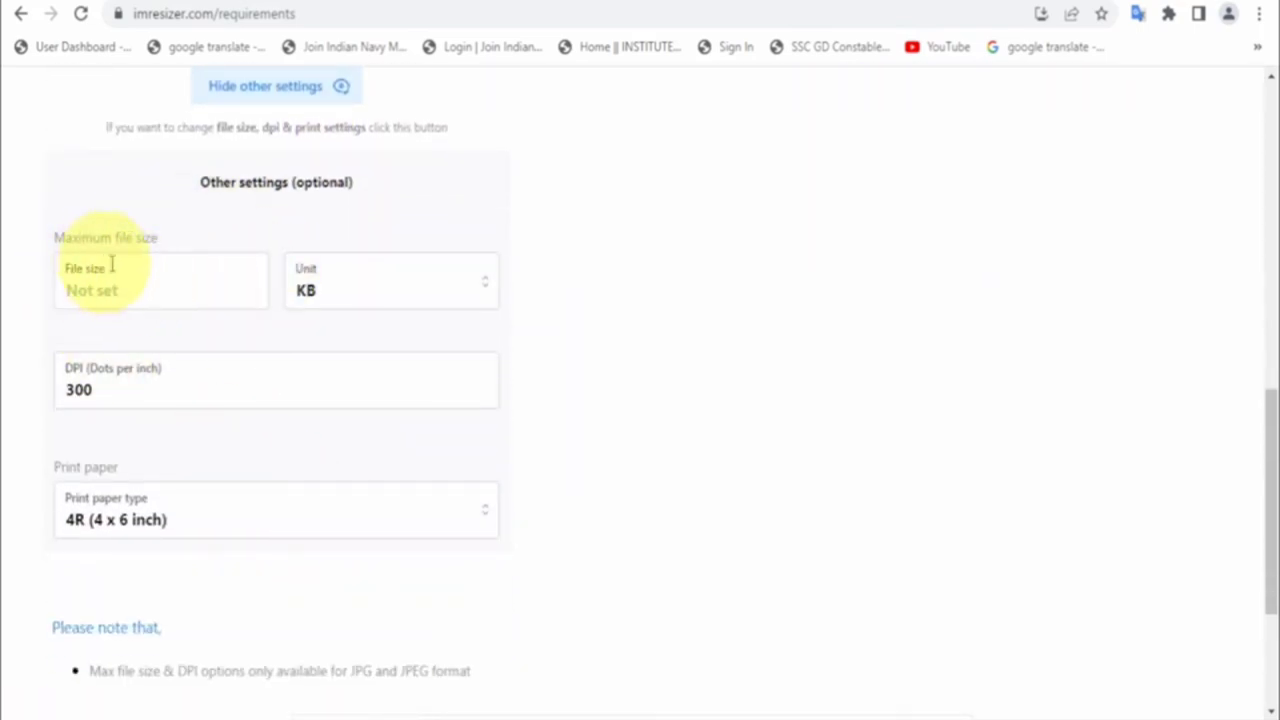
{"action": "left_click", "coordinate": [137, 293]}
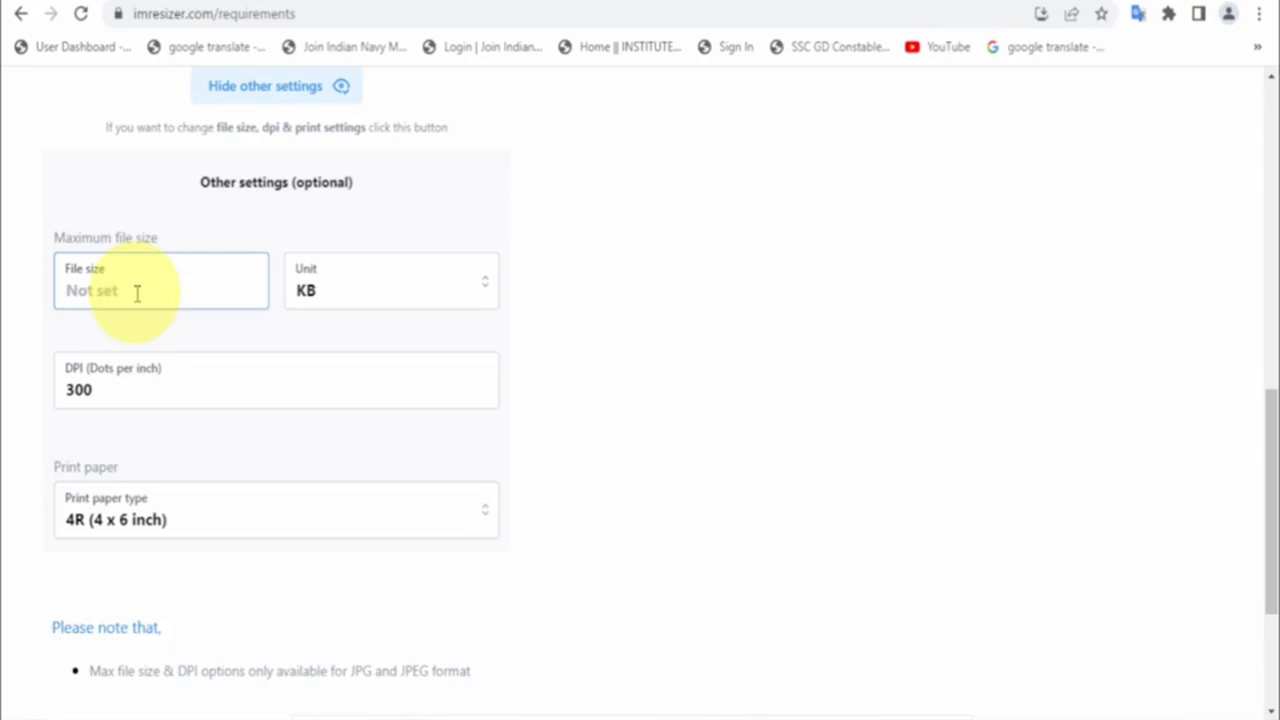
{"action": "left_click", "coordinate": [450, 1]}
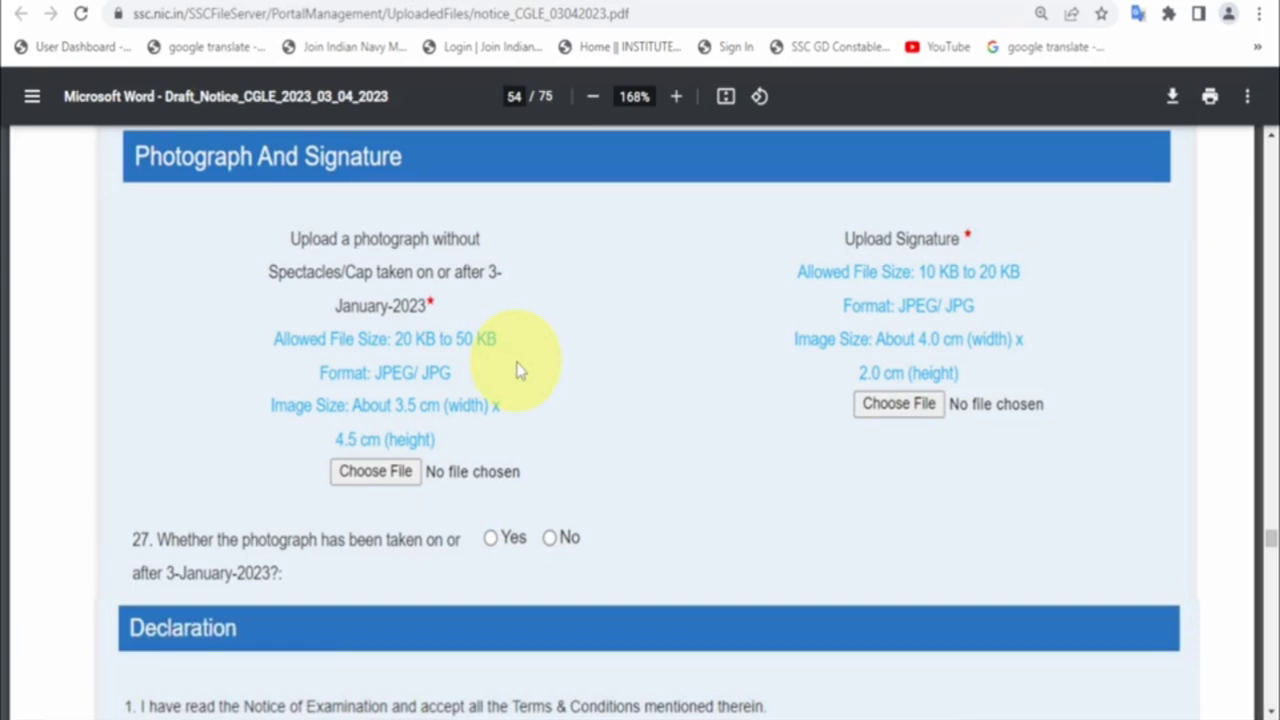
{"action": "left_click", "coordinate": [940, 3]}
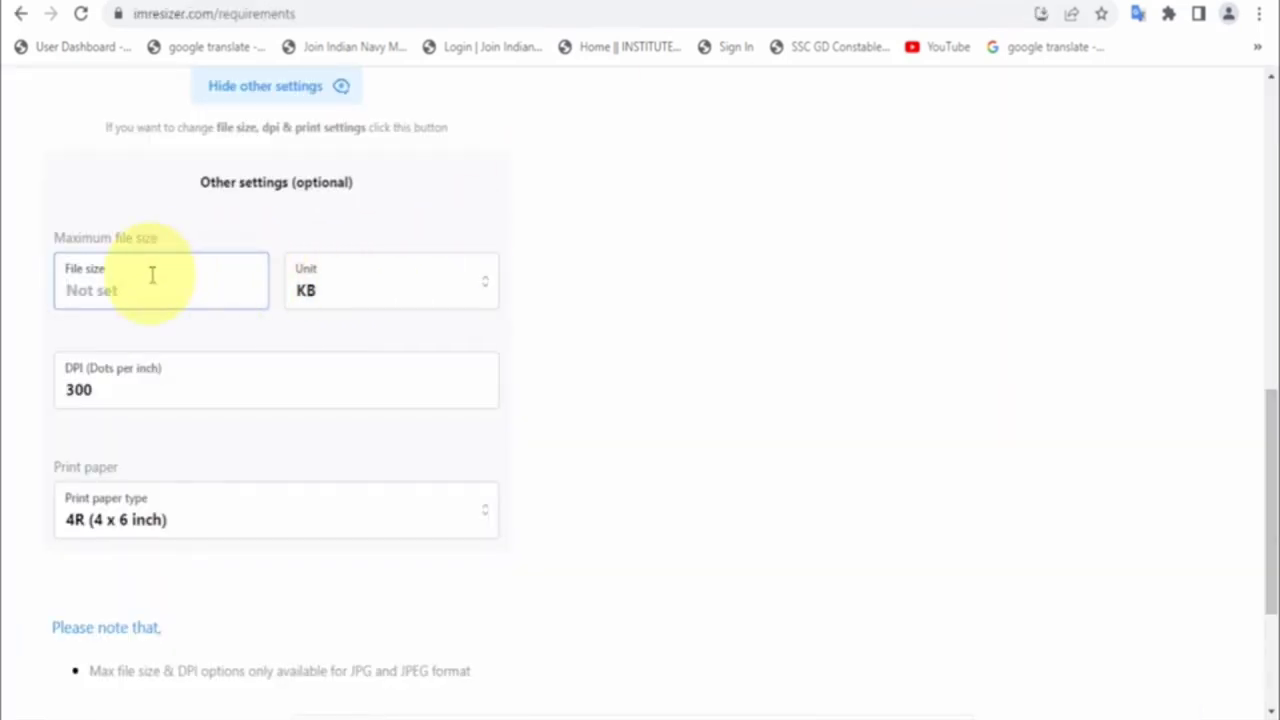
{"action": "type", "text": "50"}
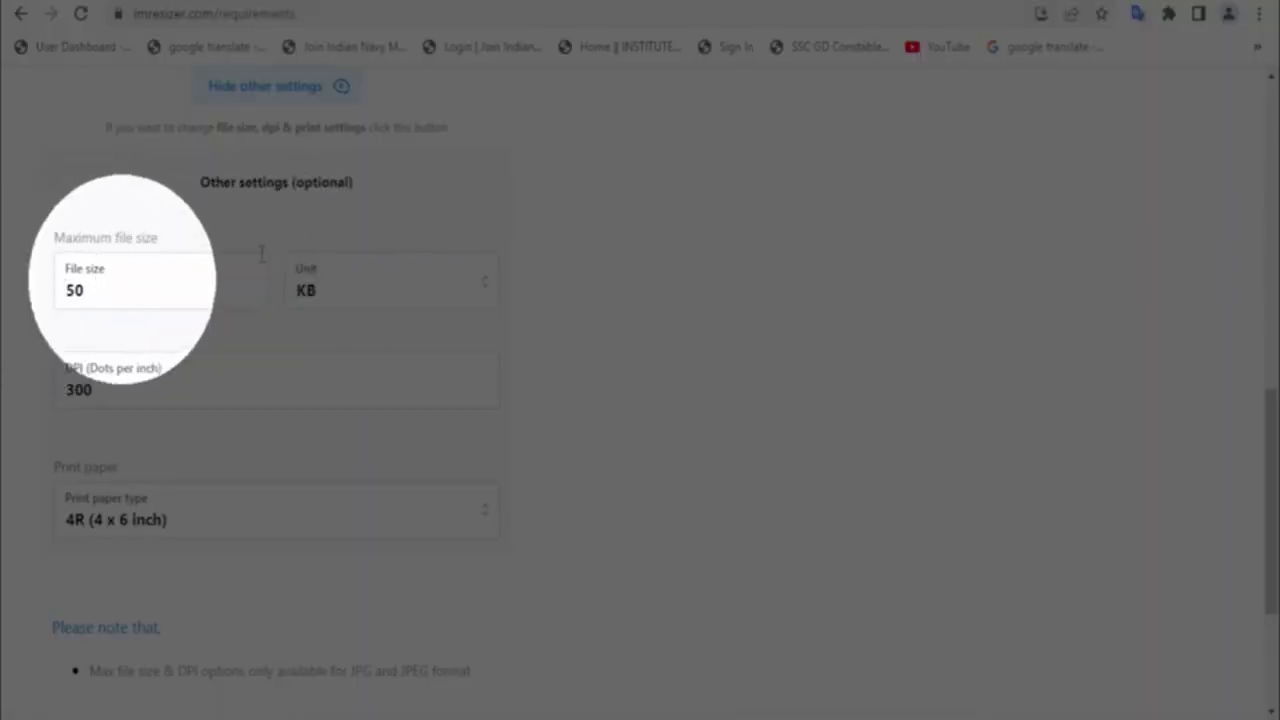
Recheck the allowed photo file size in the notice and re-enter the maximum file size as 50 with unit KB
{"action": "left_click", "coordinate": [757, 3]}
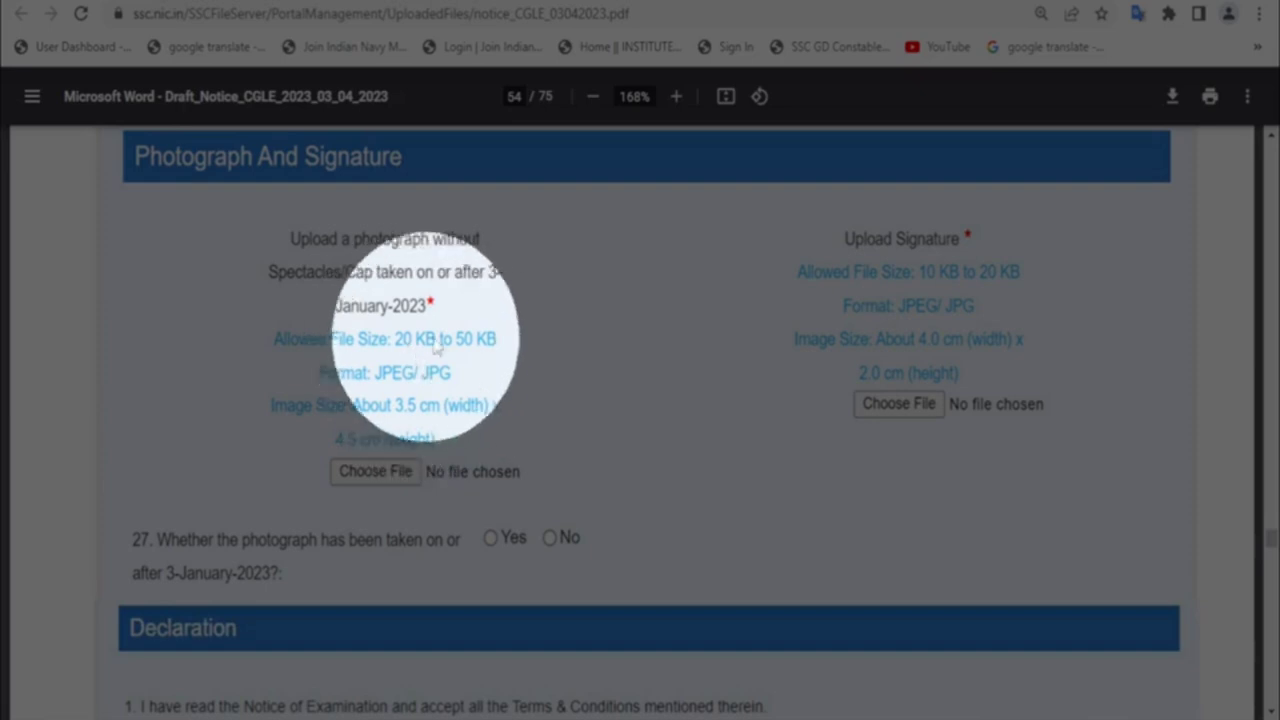
{"action": "left_click", "coordinate": [910, 3]}
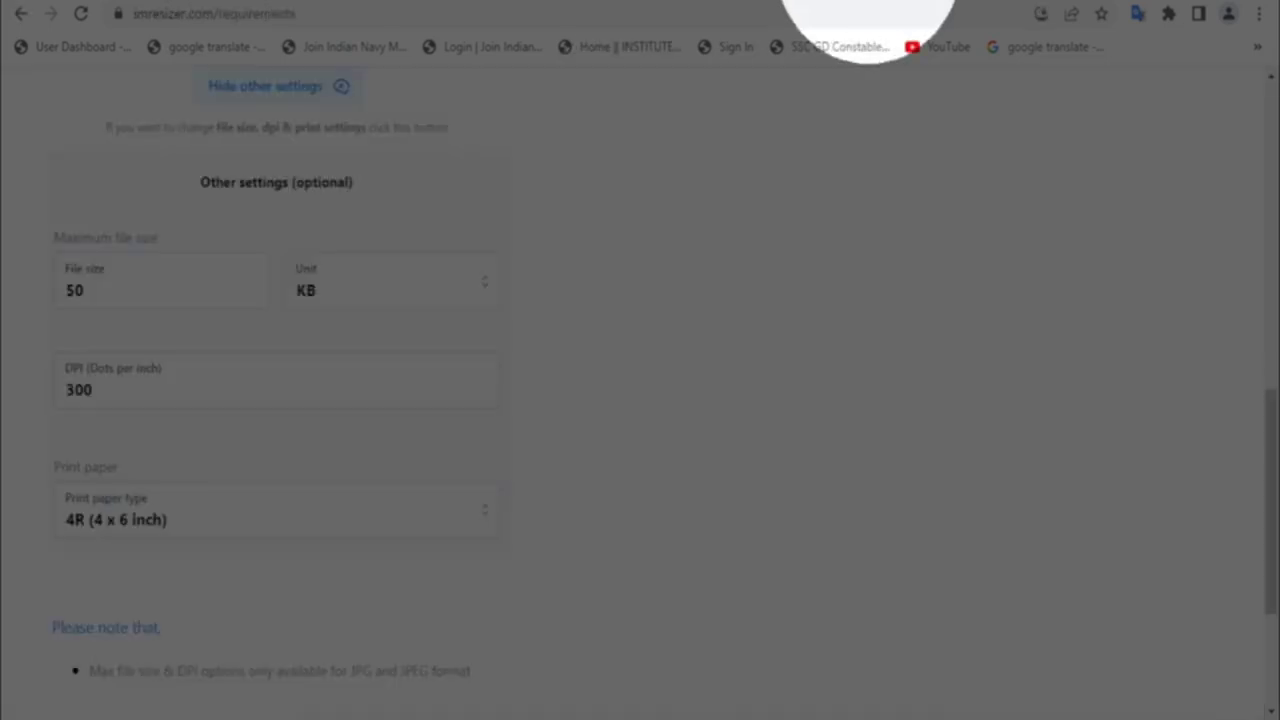
{"action": "double_click", "coordinate": [95, 285]}
{"action": "type", "text": "50"}
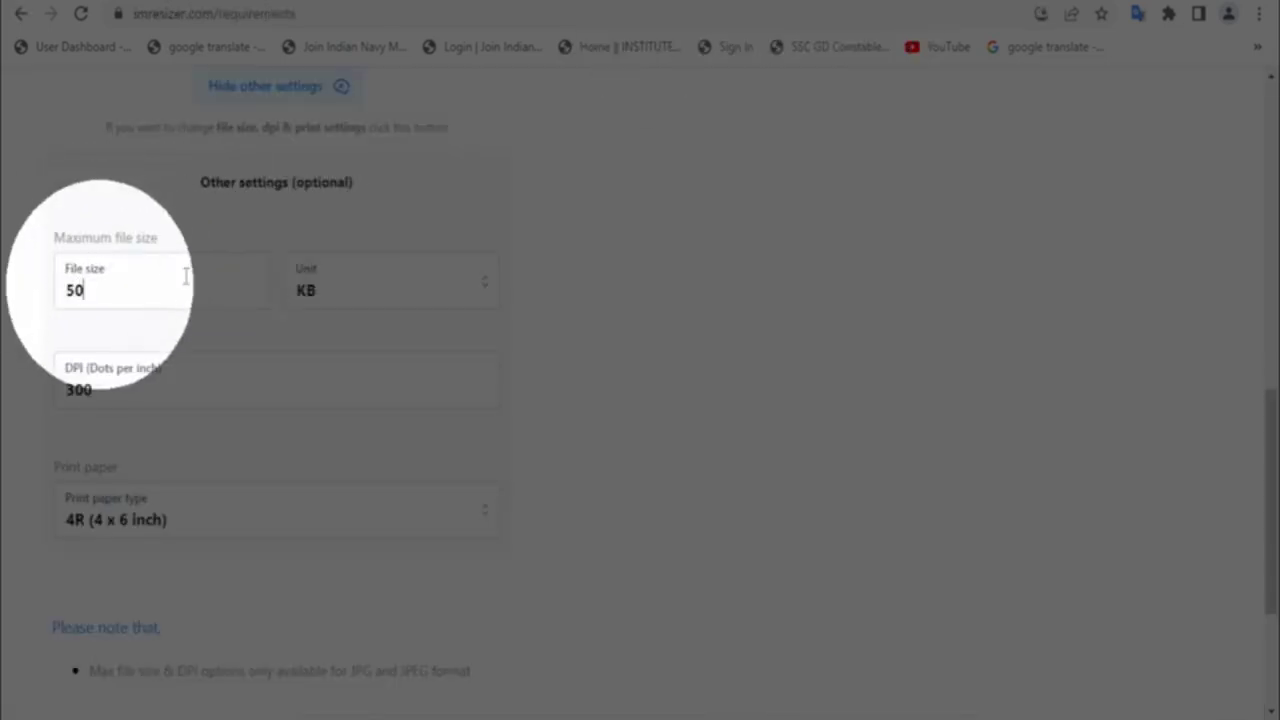
{"action": "left_click", "coordinate": [318, 282]}
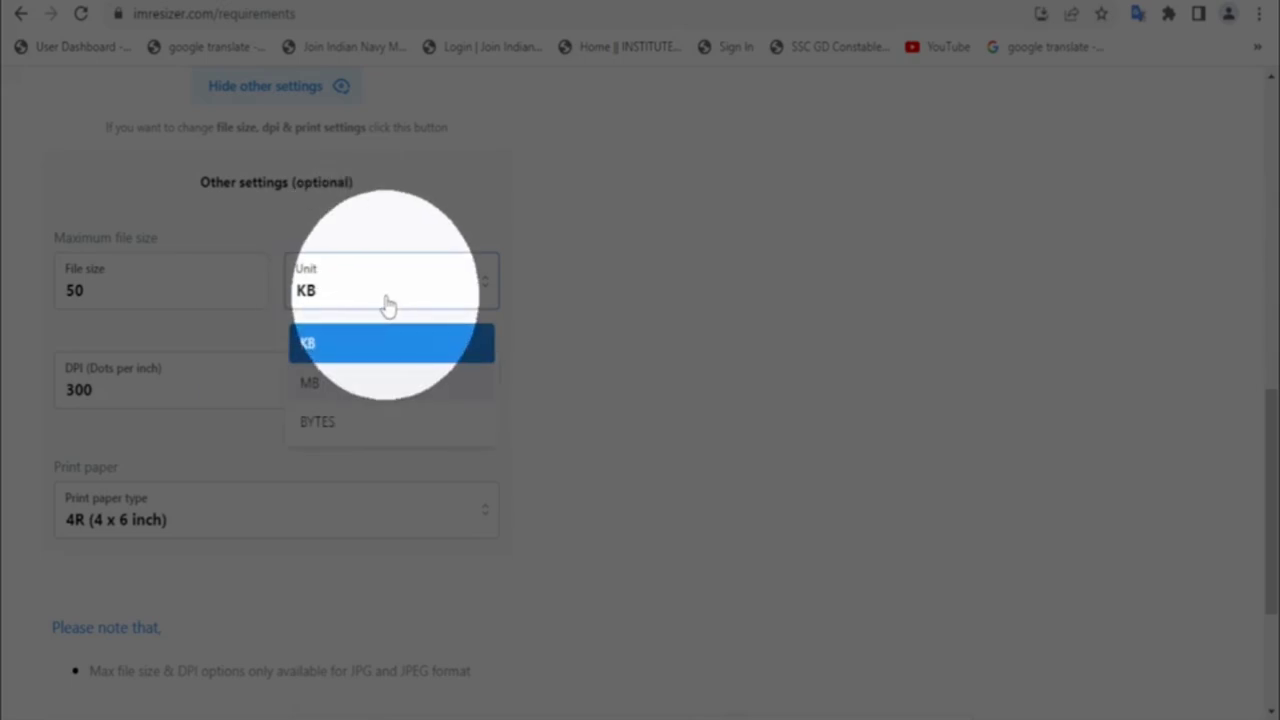
{"action": "left_click", "coordinate": [312, 345]}
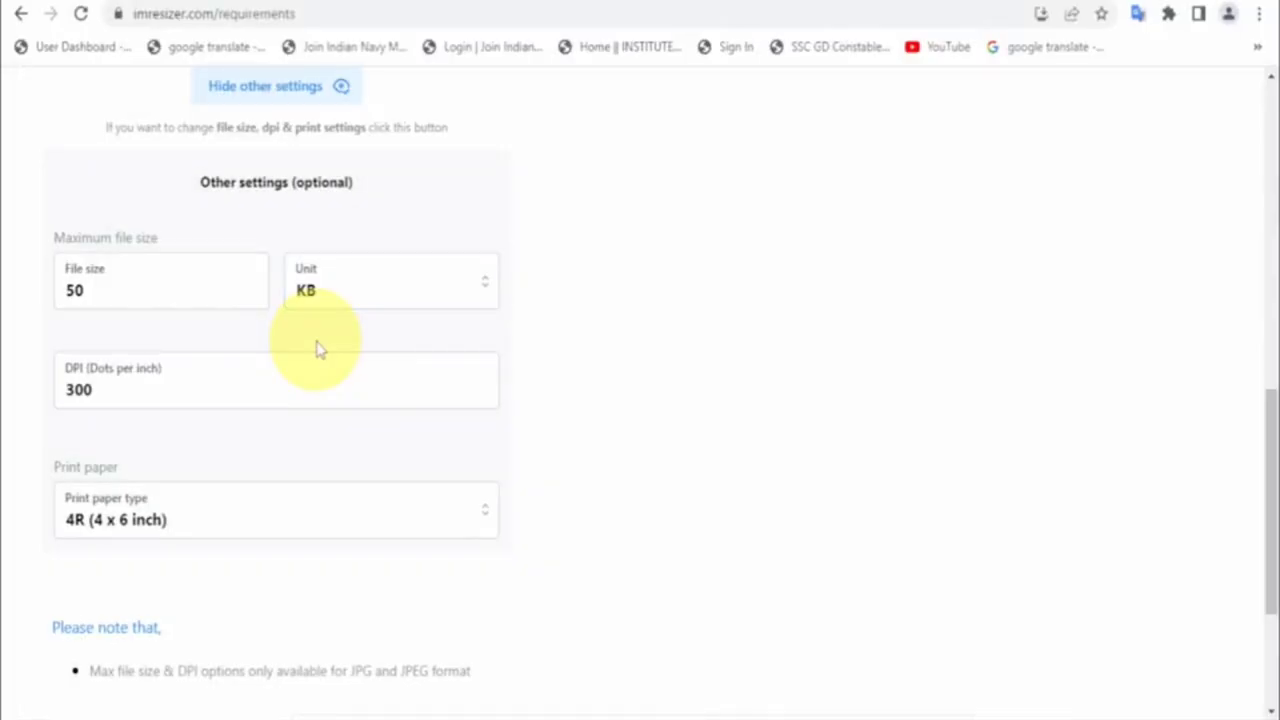
Set the photo's DPI to 100 in the other settings
{"action": "left_click", "coordinate": [100, 390]}
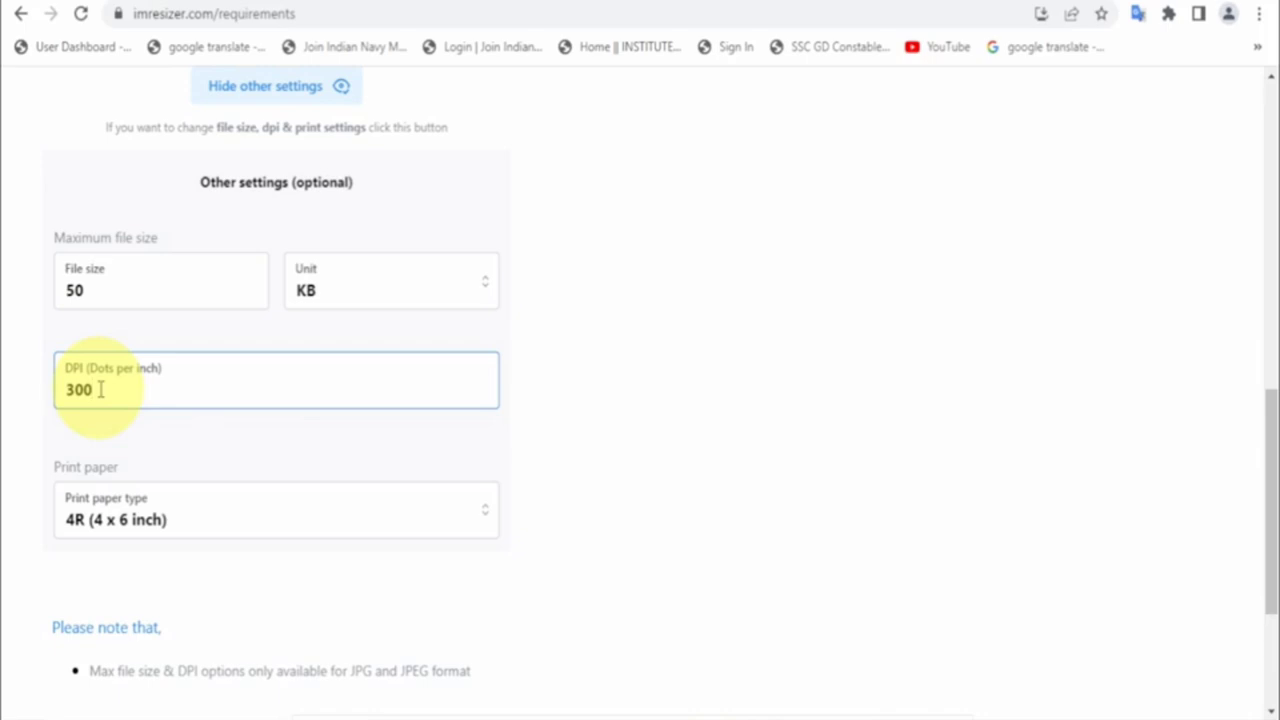
{"action": "key", "text": "BackSpace"}
{"action": "key", "text": "BackSpace"}
{"action": "key", "text": "BackSpace"}
{"action": "type", "text": "100"}
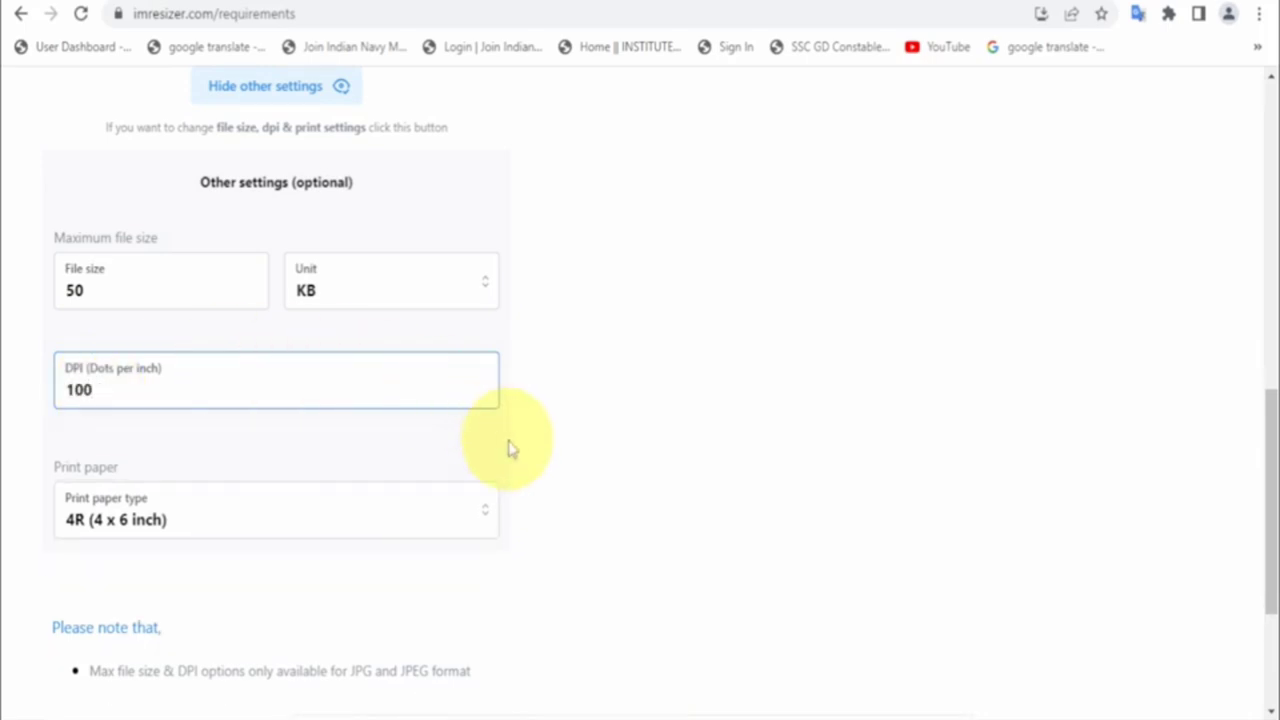
Review the photo settings and proceed to process and download the resized photo
{"action": "scroll", "coordinate": [508, 448], "scroll_direction": "down", "scroll_amount": 3}
{"action": "scroll", "coordinate": [508, 448], "scroll_direction": "up", "scroll_amount": 8}
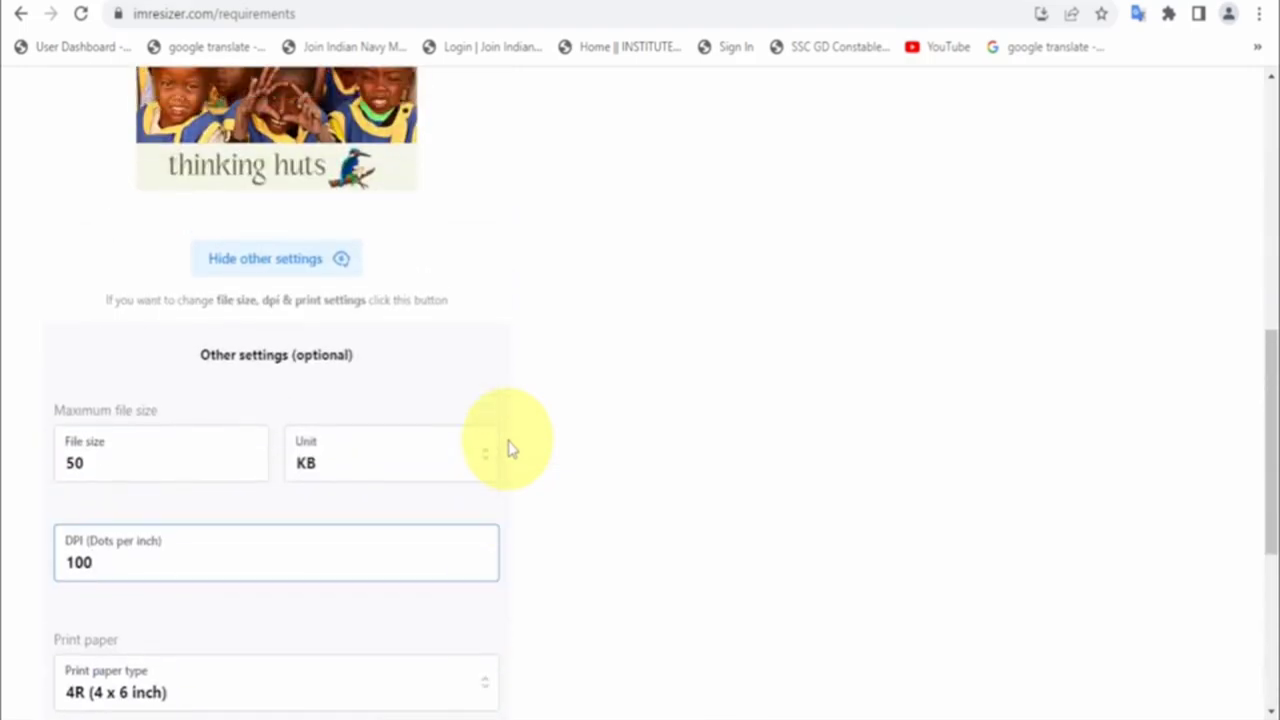
{"action": "scroll", "coordinate": [508, 448], "scroll_direction": "down", "scroll_amount": 3}
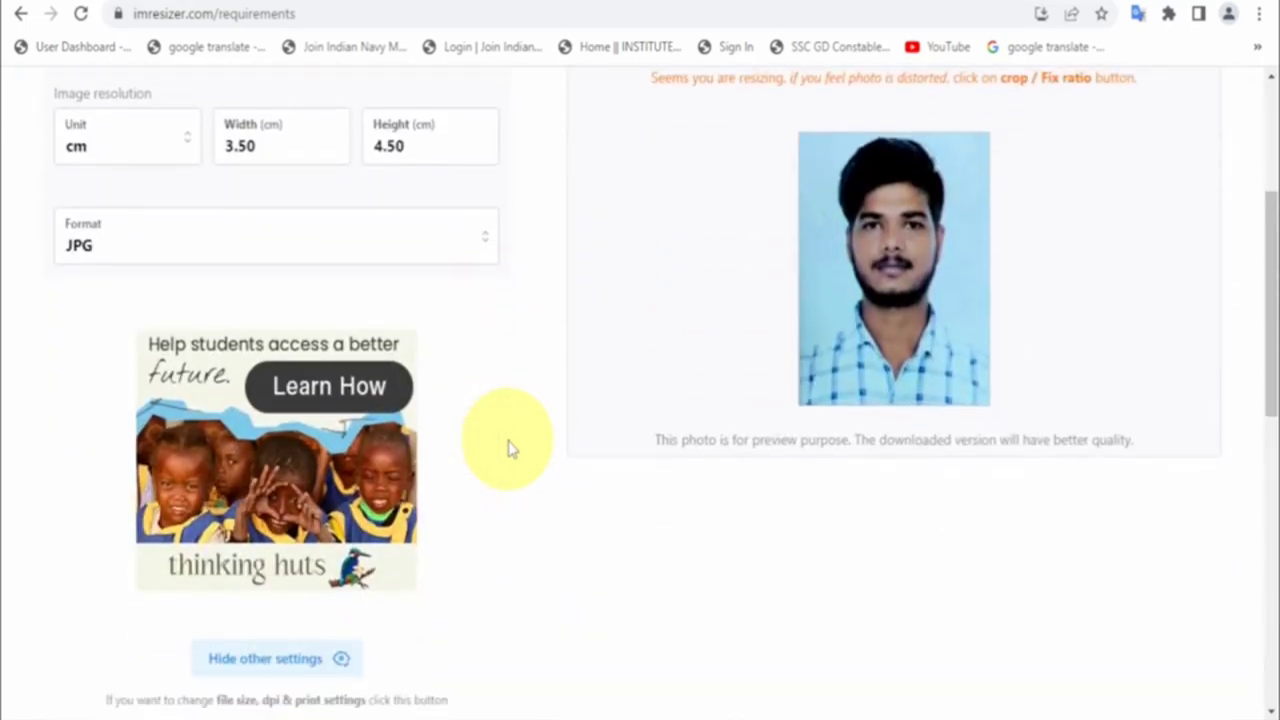
{"action": "scroll", "coordinate": [508, 448], "scroll_direction": "up", "scroll_amount": 2}
{"action": "scroll", "coordinate": [508, 448], "scroll_direction": "down", "scroll_amount": 6}
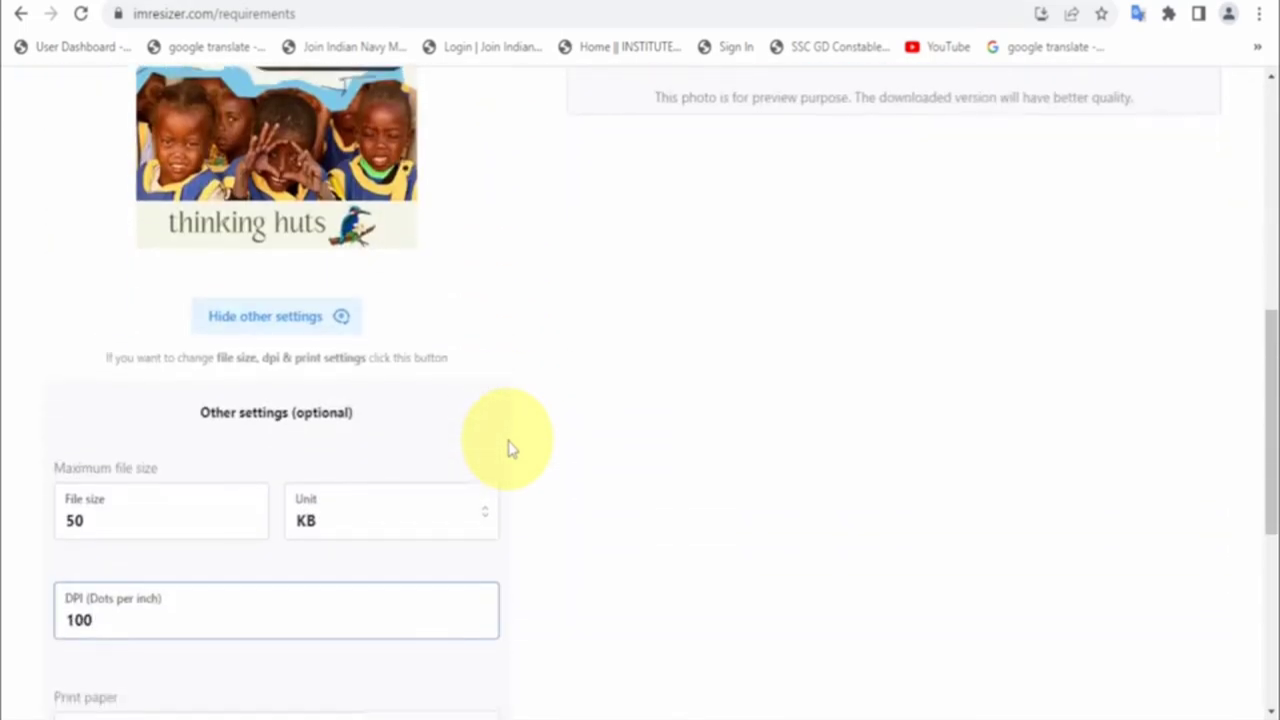
{"action": "scroll", "coordinate": [508, 448], "scroll_direction": "up", "scroll_amount": 2}
{"action": "scroll", "coordinate": [709, 420], "scroll_direction": "down", "scroll_amount": 6}
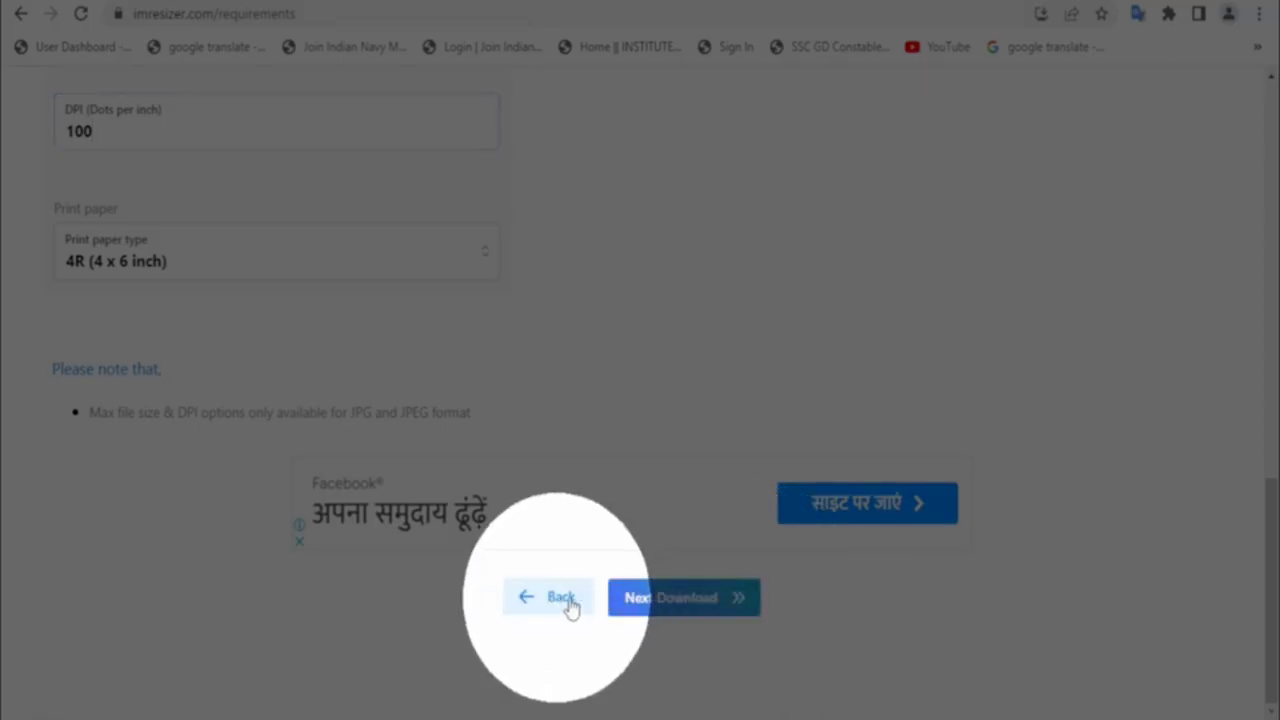
{"action": "left_click", "coordinate": [686, 600]}
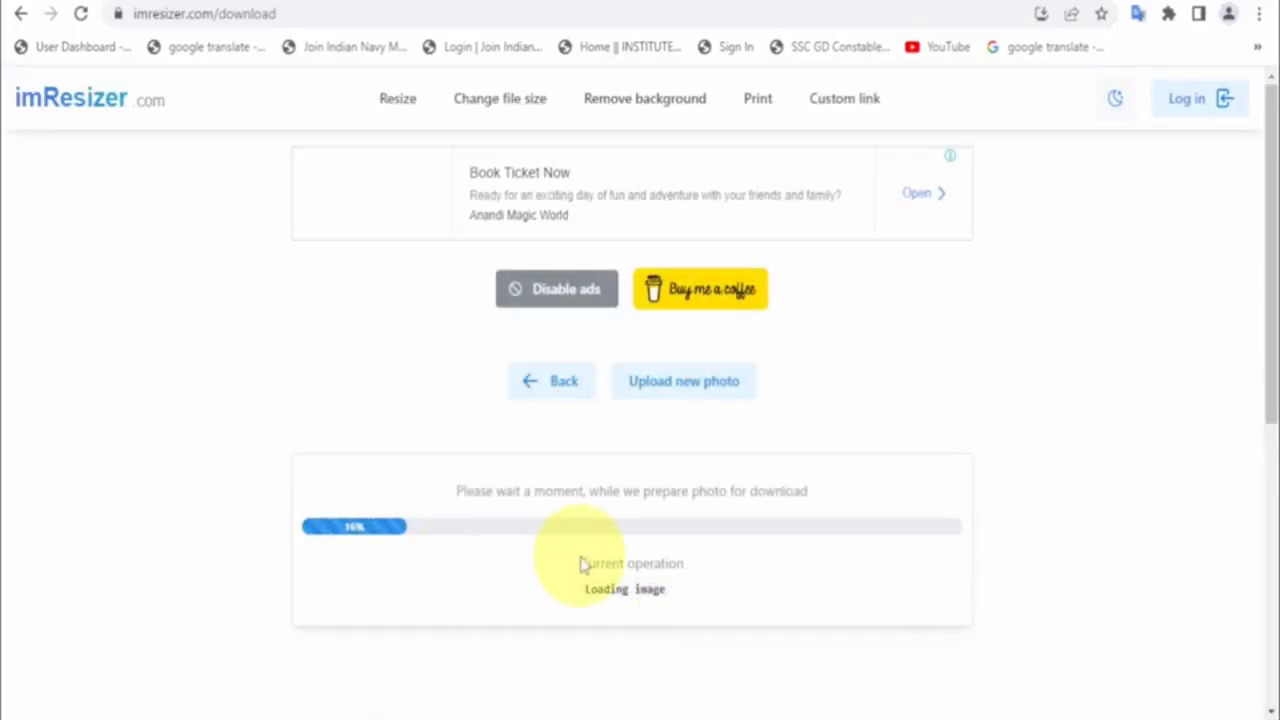
{"action": "scroll", "coordinate": [578, 530], "scroll_direction": "down", "scroll_amount": 1}
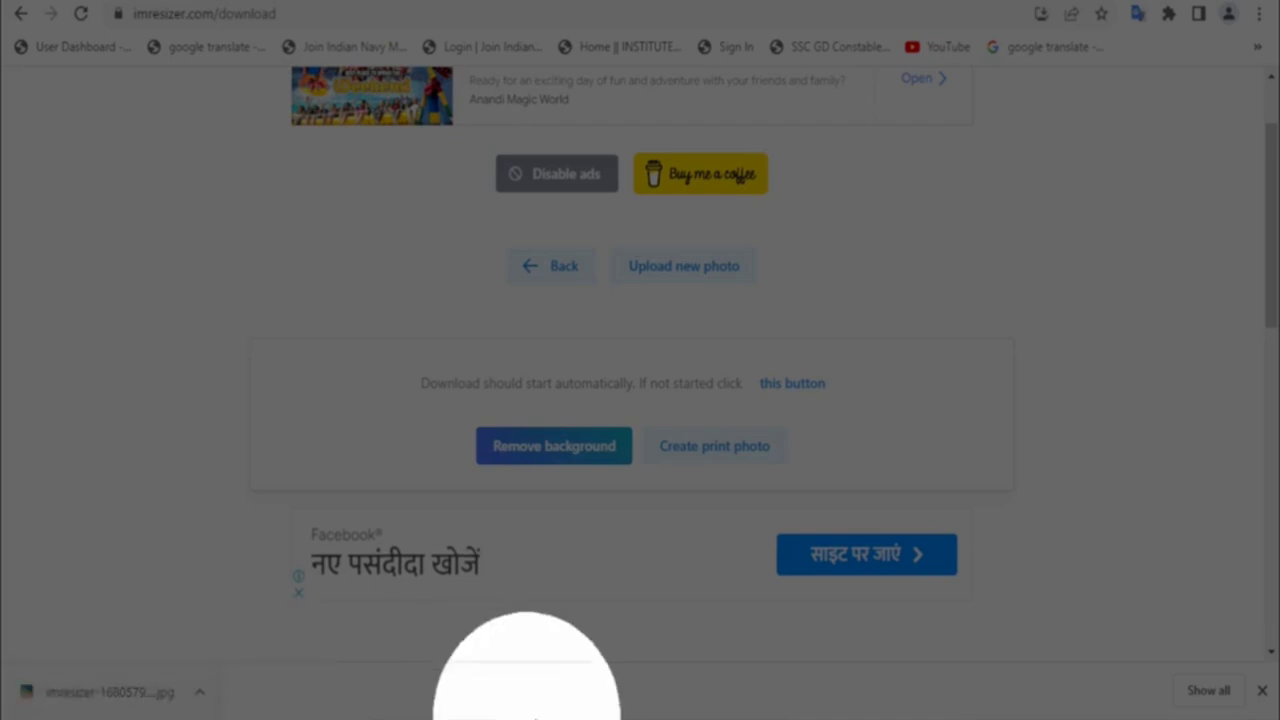
Switch to File Explorer and select the resized photo in the Downloads folder to check its file size
{"action": "left_click", "coordinate": [648, 716]}
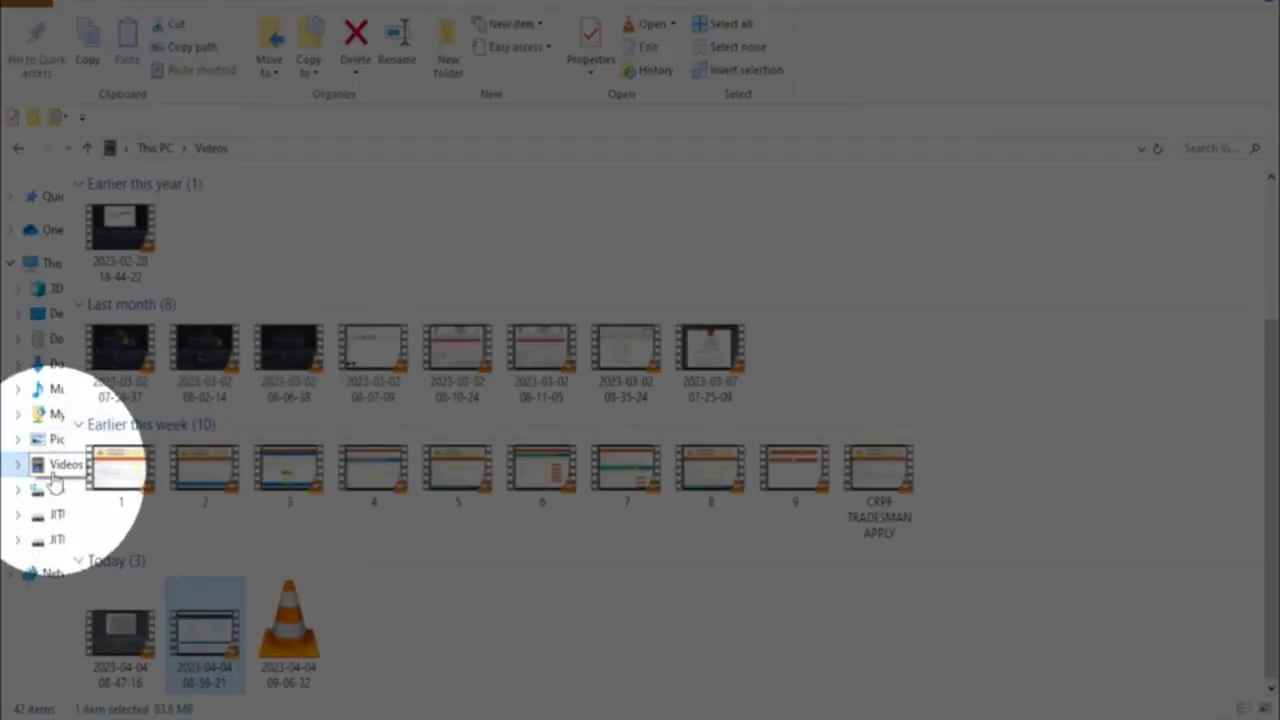
{"action": "left_click", "coordinate": [55, 366]}
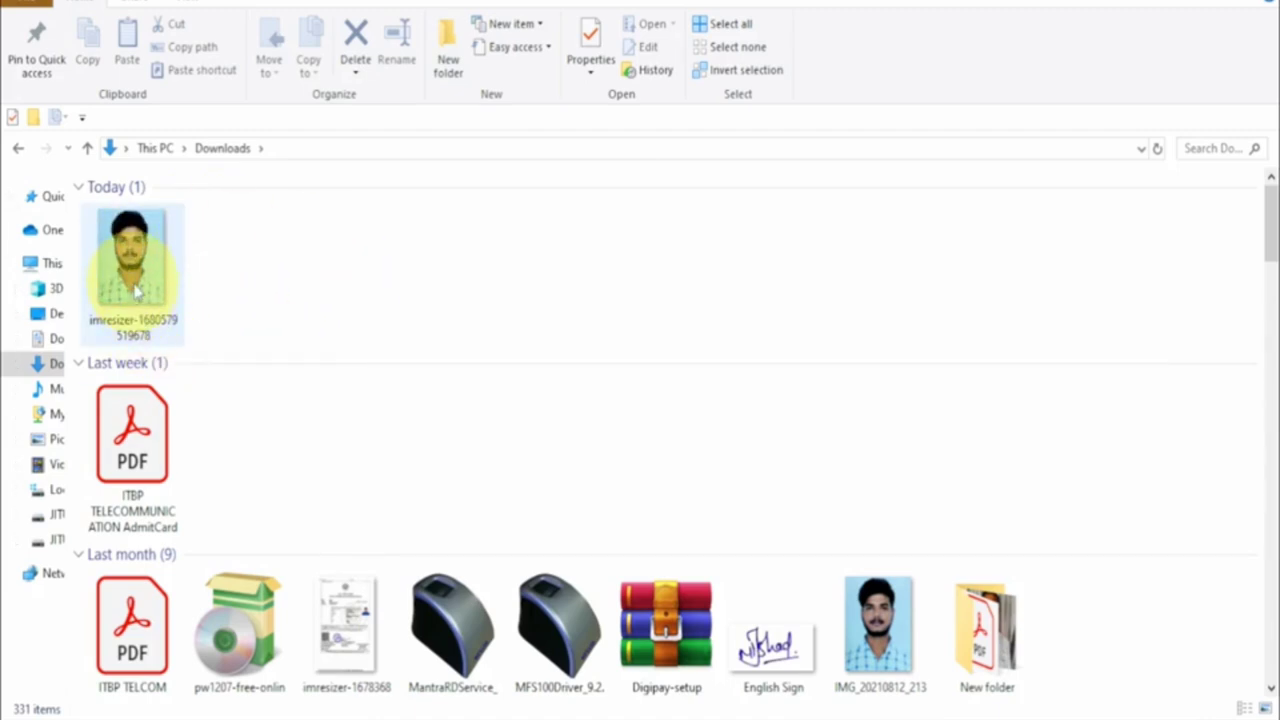
{"action": "left_click", "coordinate": [136, 290]}
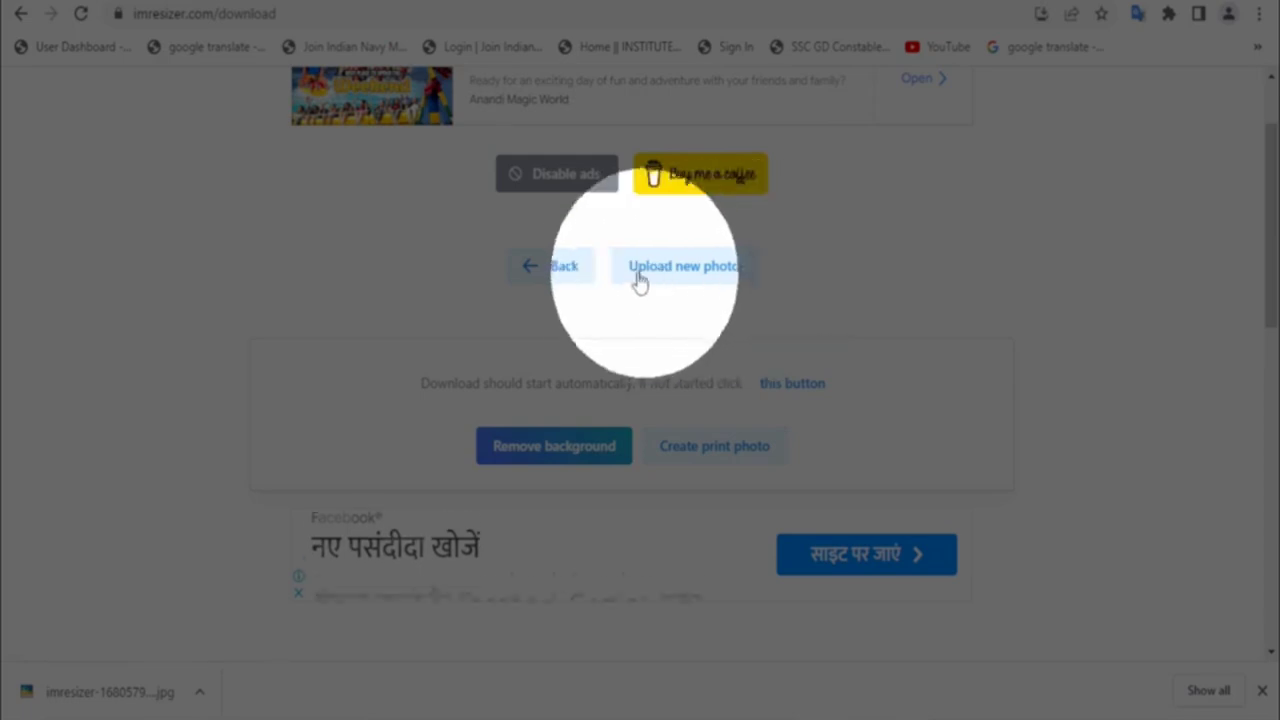
Start a new upload on imResizer and choose the signature image "English Sign 25kb" from the Pictures folder
{"action": "left_click", "coordinate": [677, 277]}
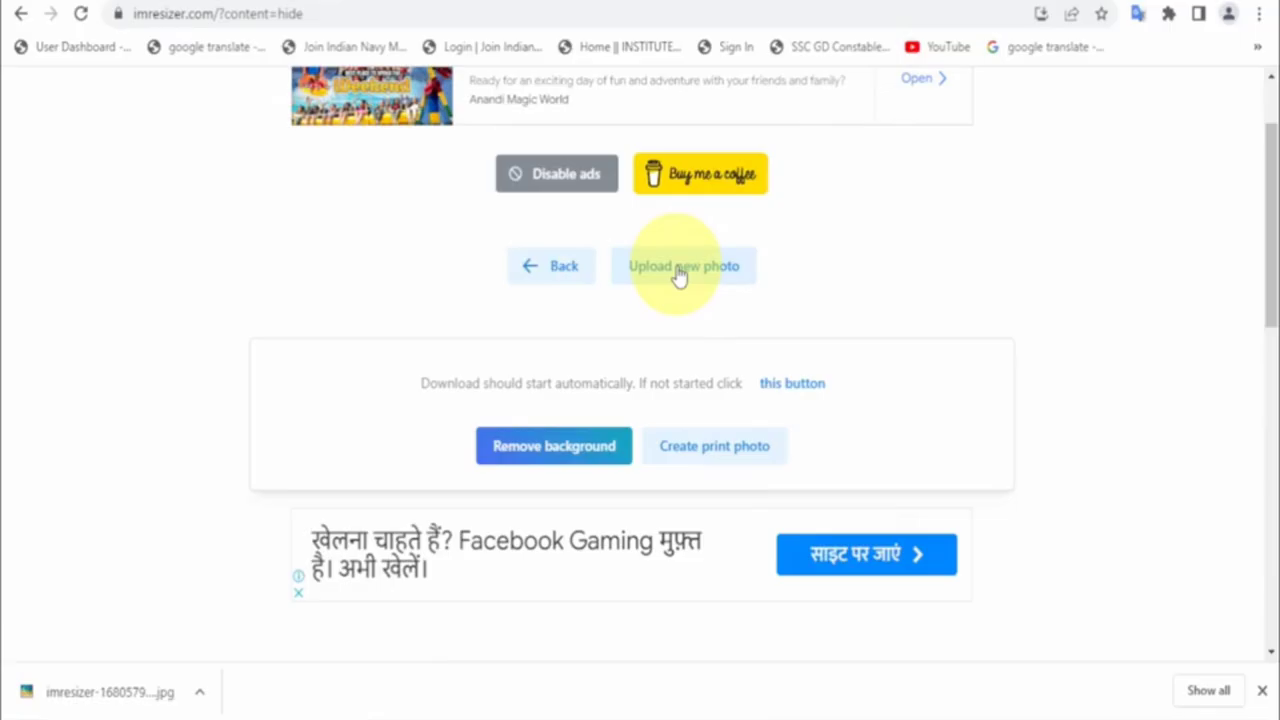
{"action": "scroll", "coordinate": [760, 555], "scroll_direction": "down", "scroll_amount": 2}
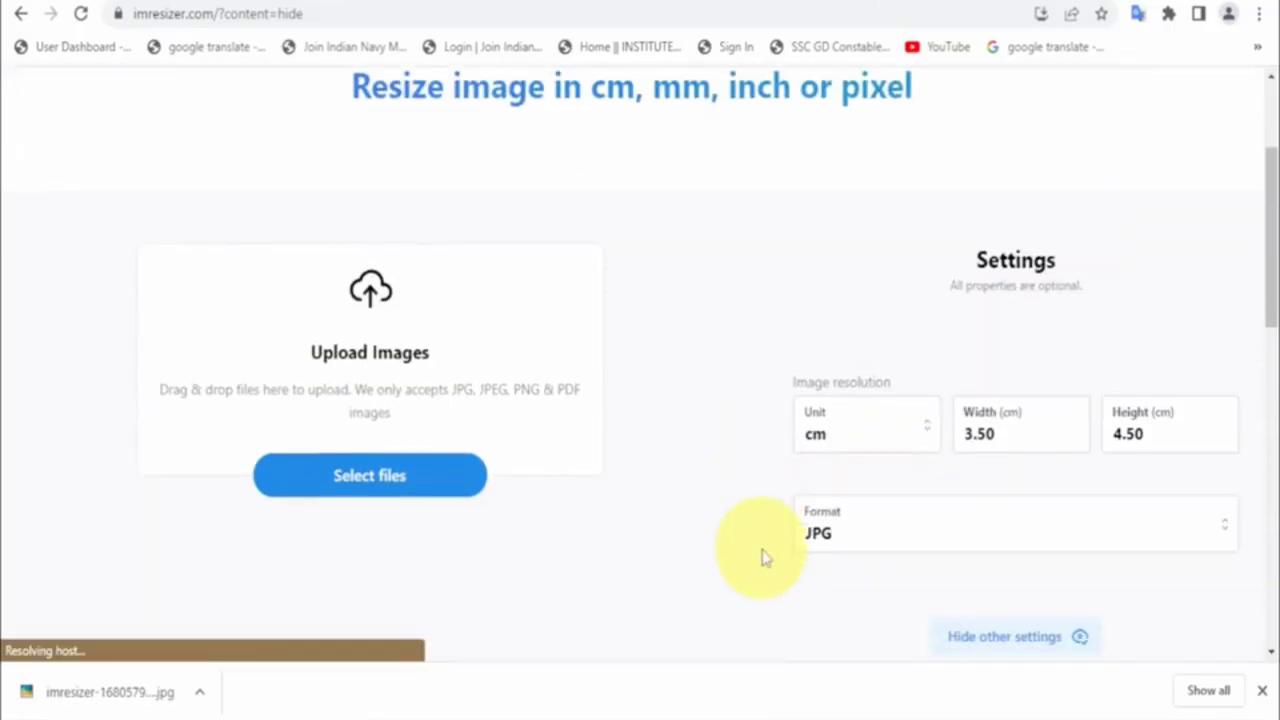
{"action": "left_click", "coordinate": [372, 458]}
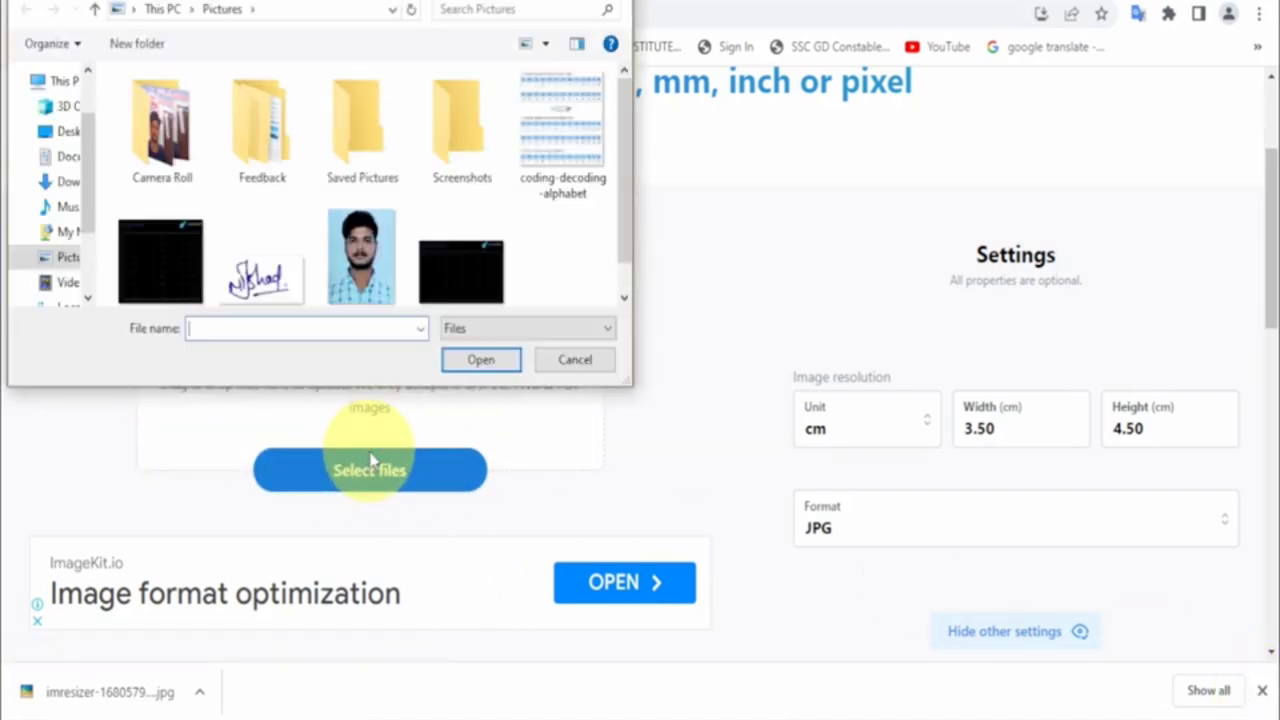
{"action": "scroll", "coordinate": [288, 188], "scroll_direction": "down", "scroll_amount": 1}
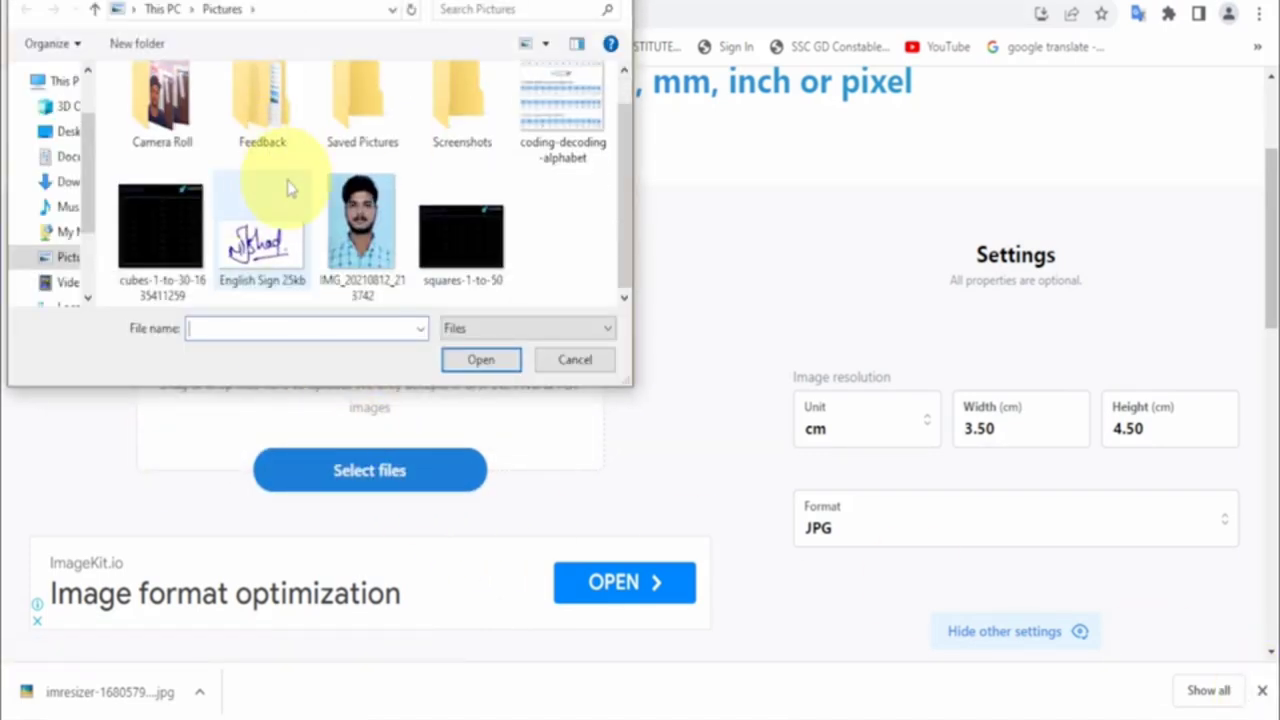
{"action": "double_click", "coordinate": [262, 235]}
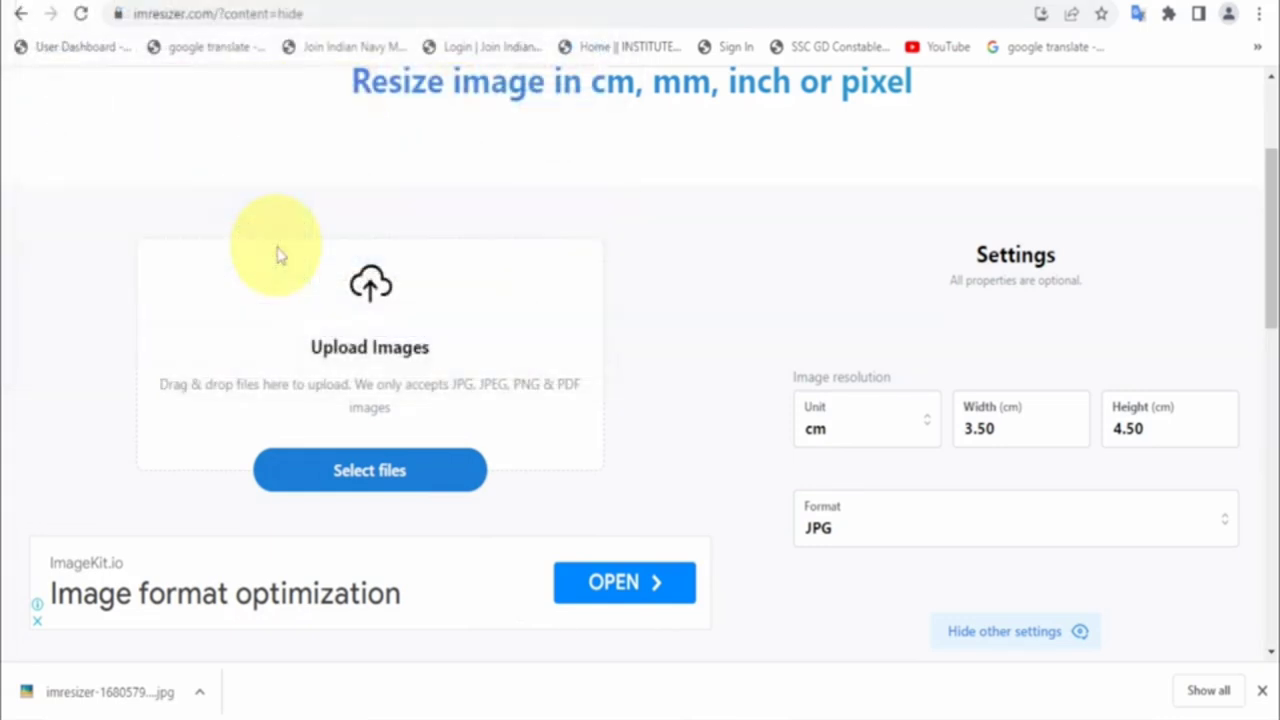
Check the signature requirements in the notice and set the signature's resolution to 4 cm width by 2 cm height
{"action": "left_click", "coordinate": [685, 8]}
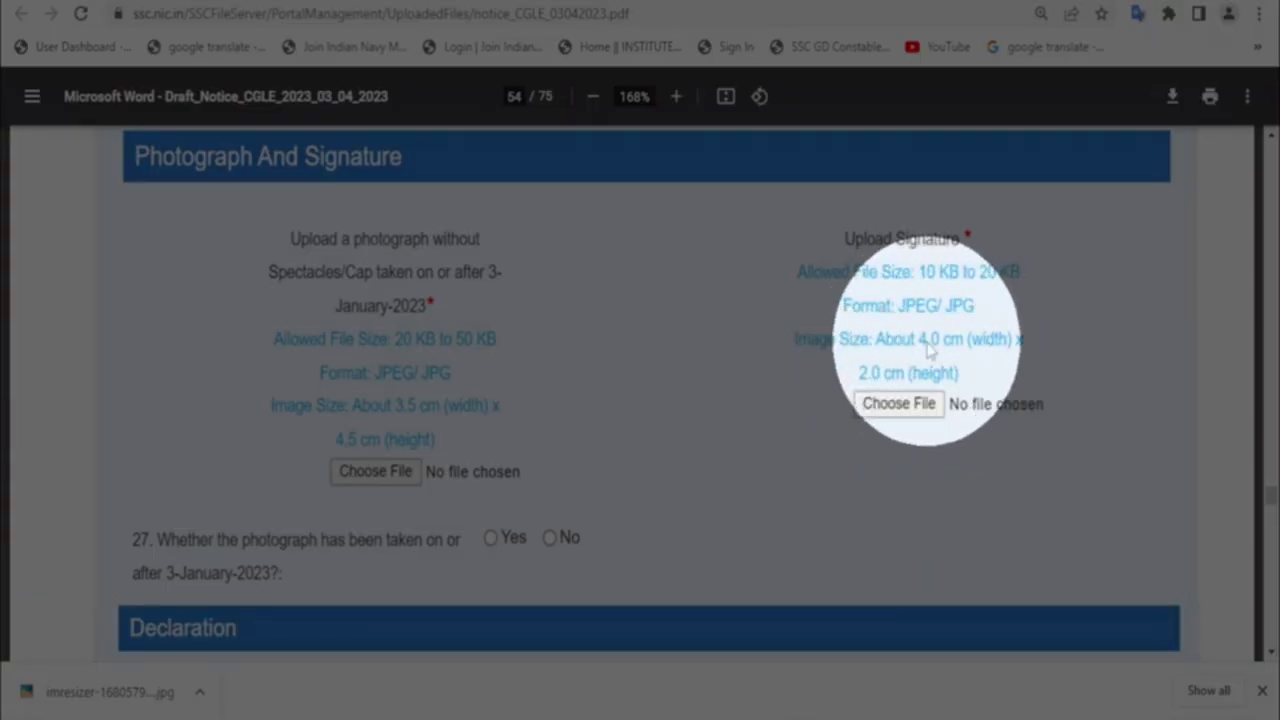
{"action": "left_click", "coordinate": [970, 8]}
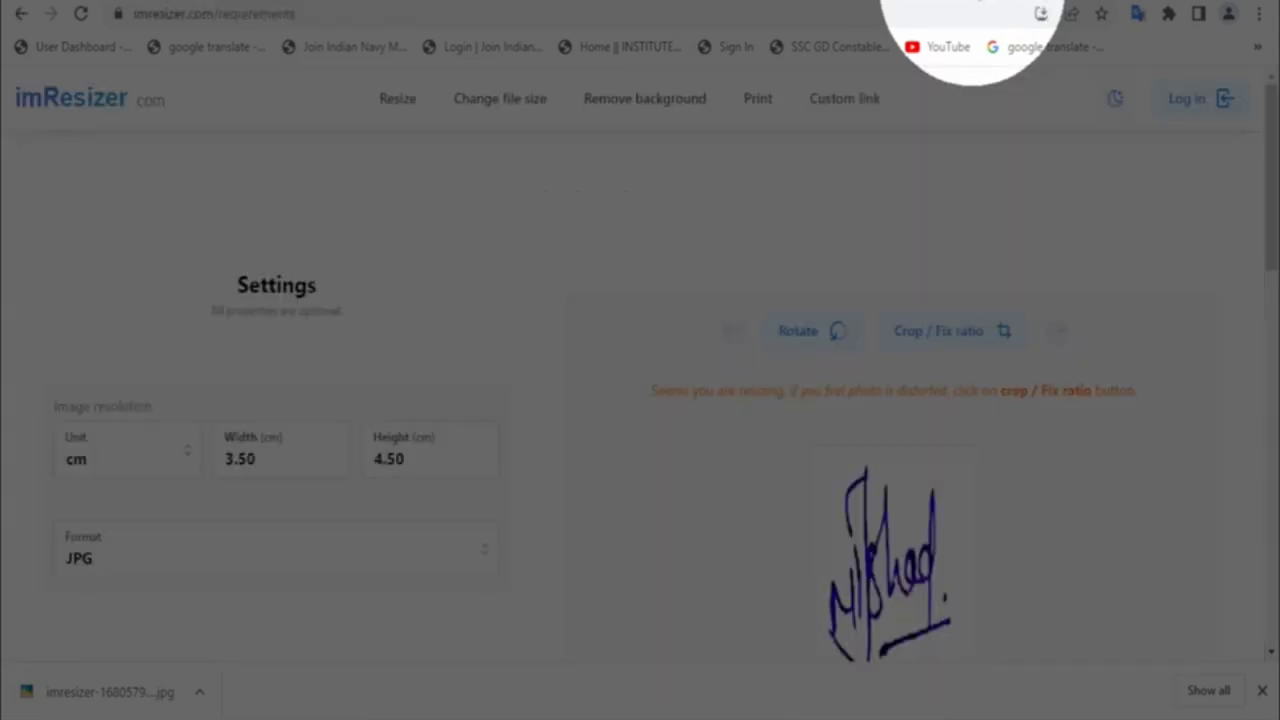
{"action": "scroll", "coordinate": [428, 388], "scroll_direction": "down", "scroll_amount": 2}
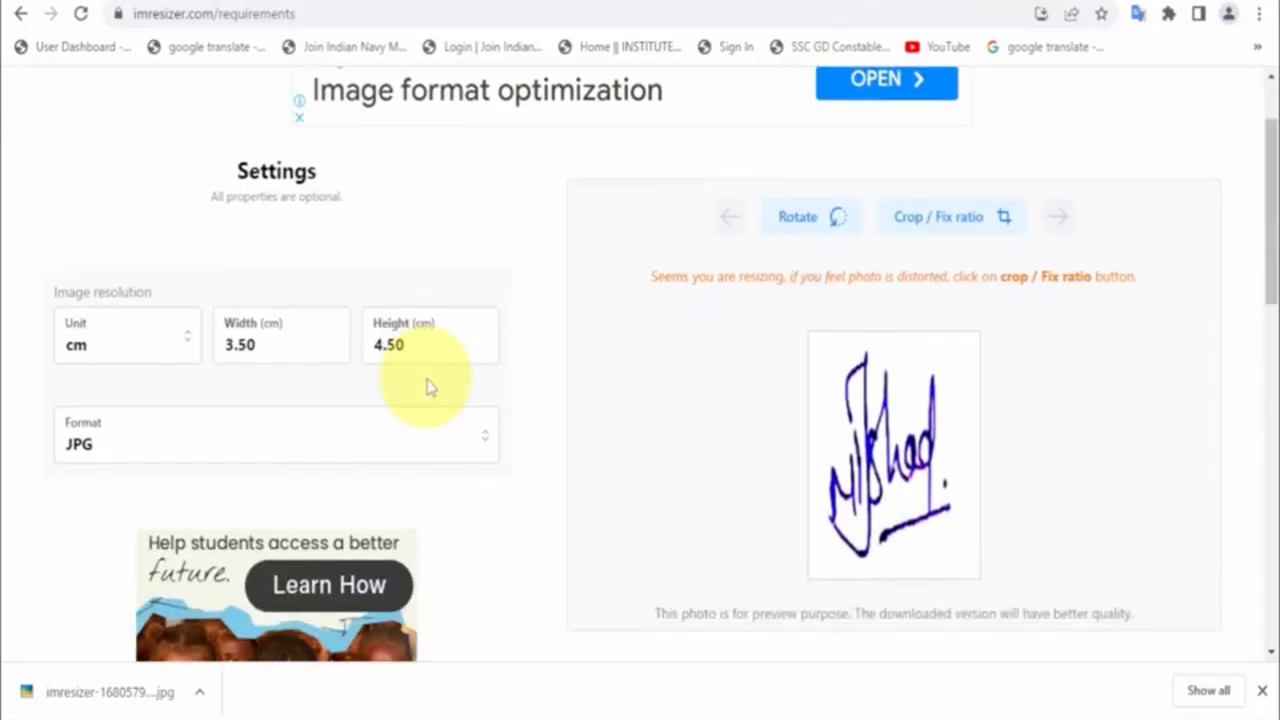
{"action": "left_click", "coordinate": [171, 346]}
{"action": "left_click", "coordinate": [171, 346]}
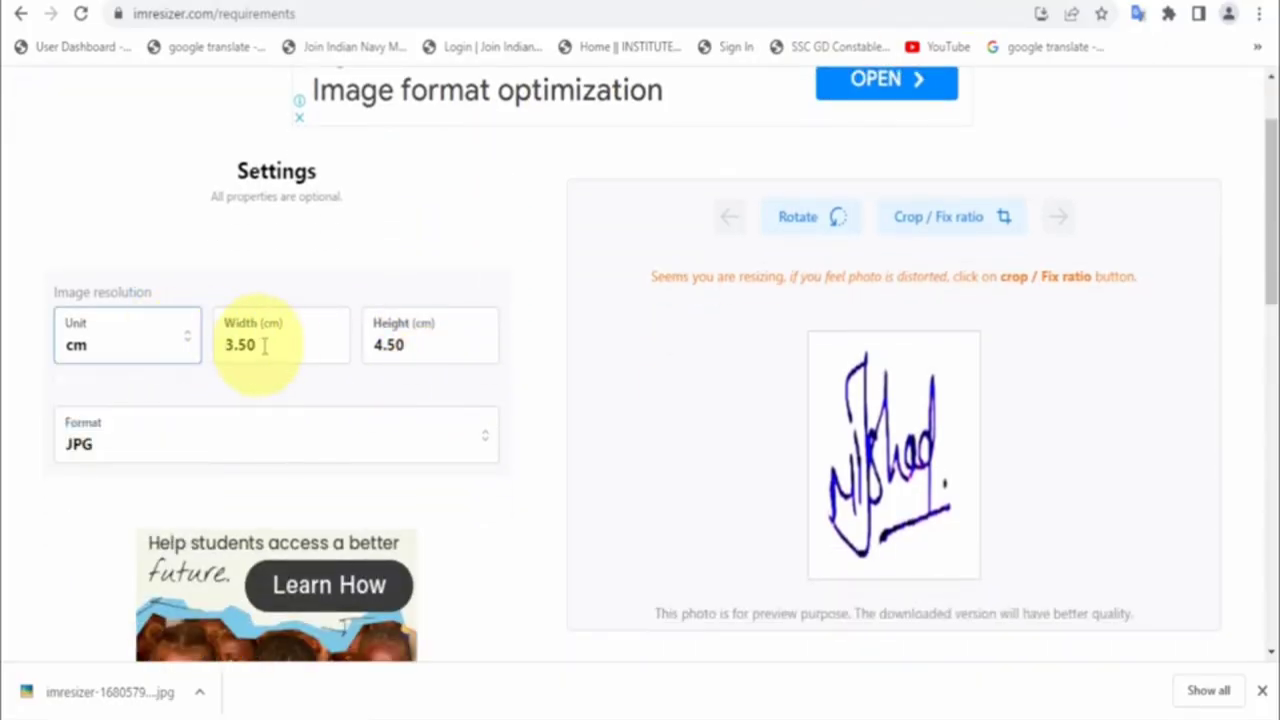
{"action": "left_click", "coordinate": [277, 347]}
{"action": "key", "text": "BackSpace"}
{"action": "key", "text": "BackSpace"}
{"action": "key", "text": "BackSpace"}
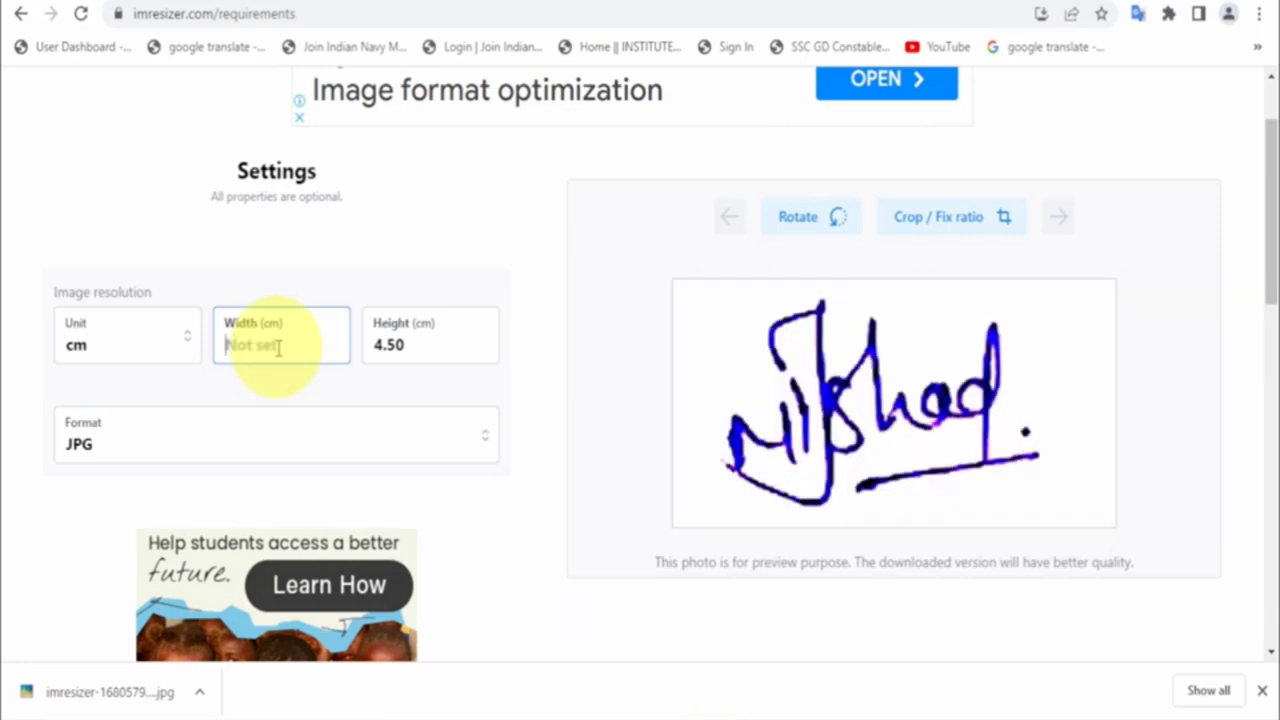
{"action": "type", "text": "4"}
{"action": "key", "text": "Tab"}
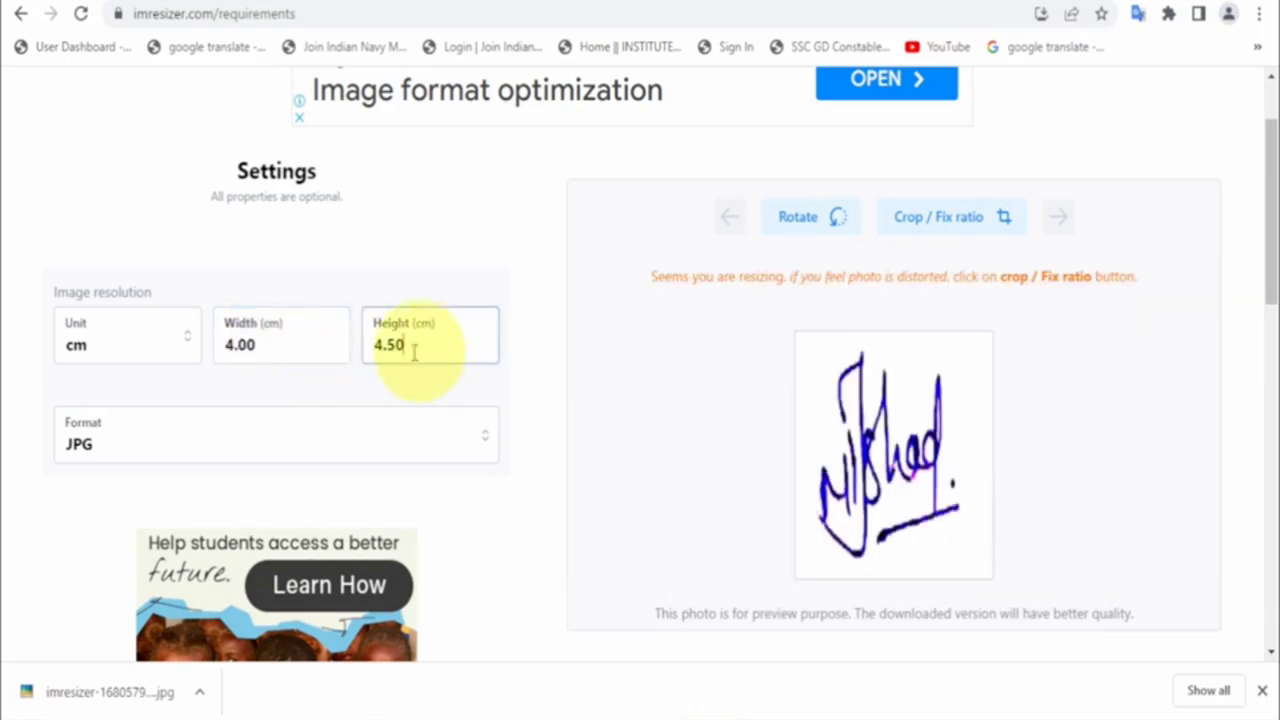
{"action": "type", "text": "2"}
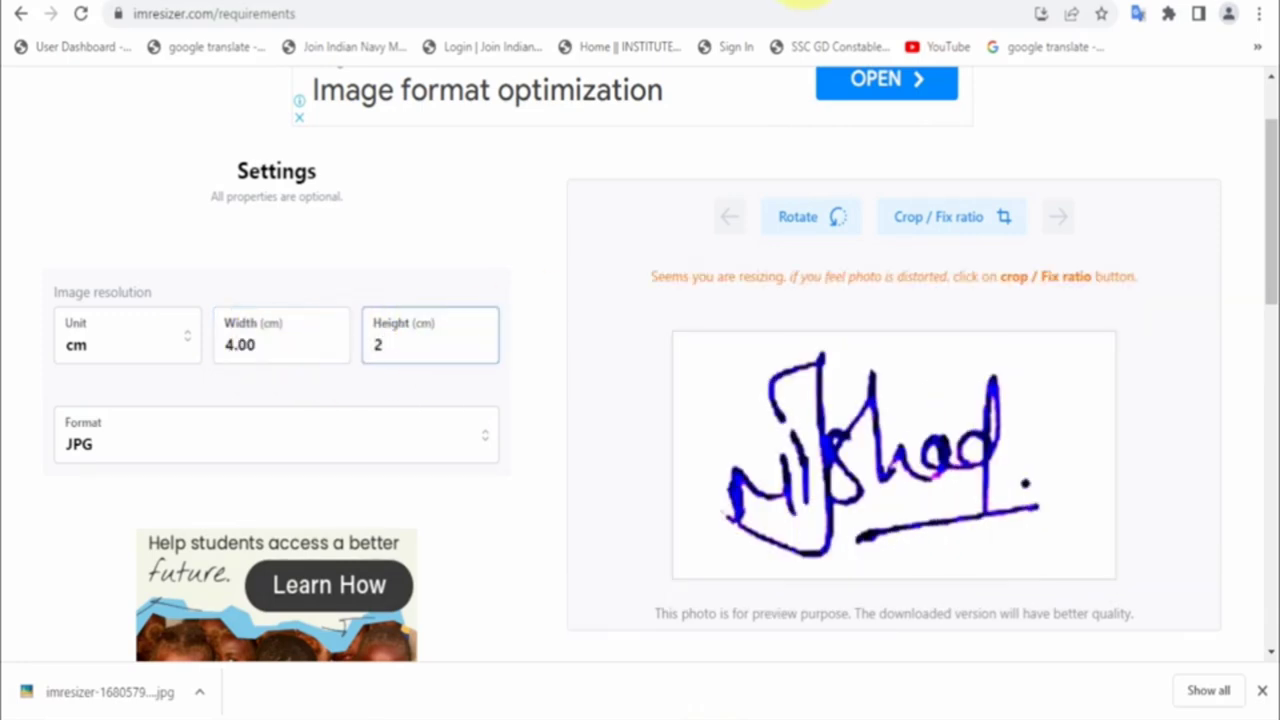
Recheck the signature requirements in the notice and set the signature's maximum file size to 20 KB
{"action": "left_click", "coordinate": [800, 2]}
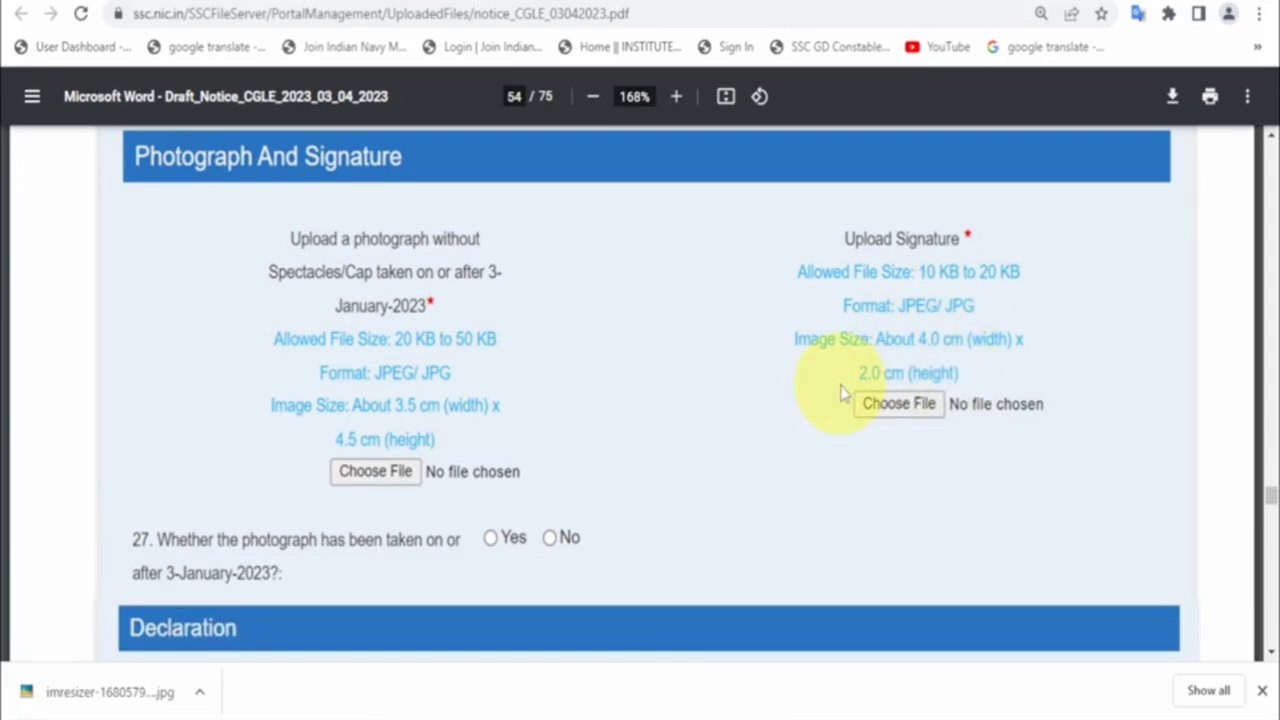
{"action": "left_click", "coordinate": [928, 3]}
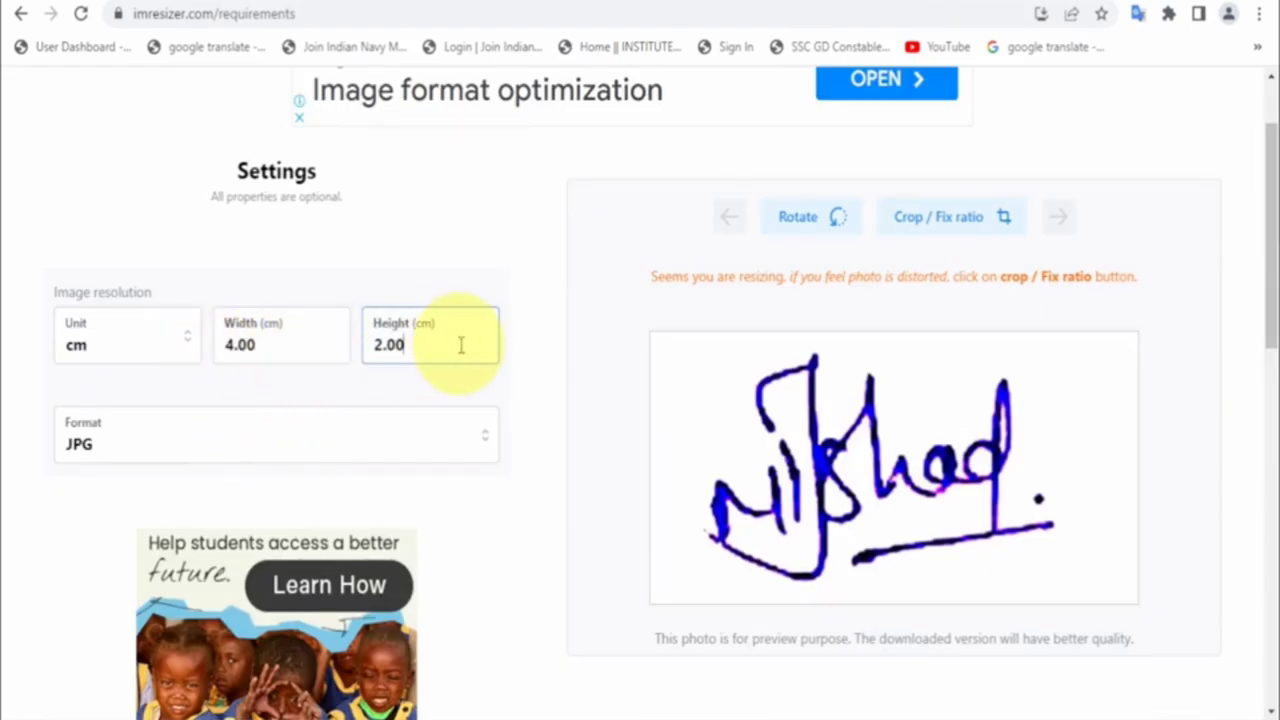
{"action": "scroll", "coordinate": [190, 443], "scroll_direction": "down", "scroll_amount": 6}
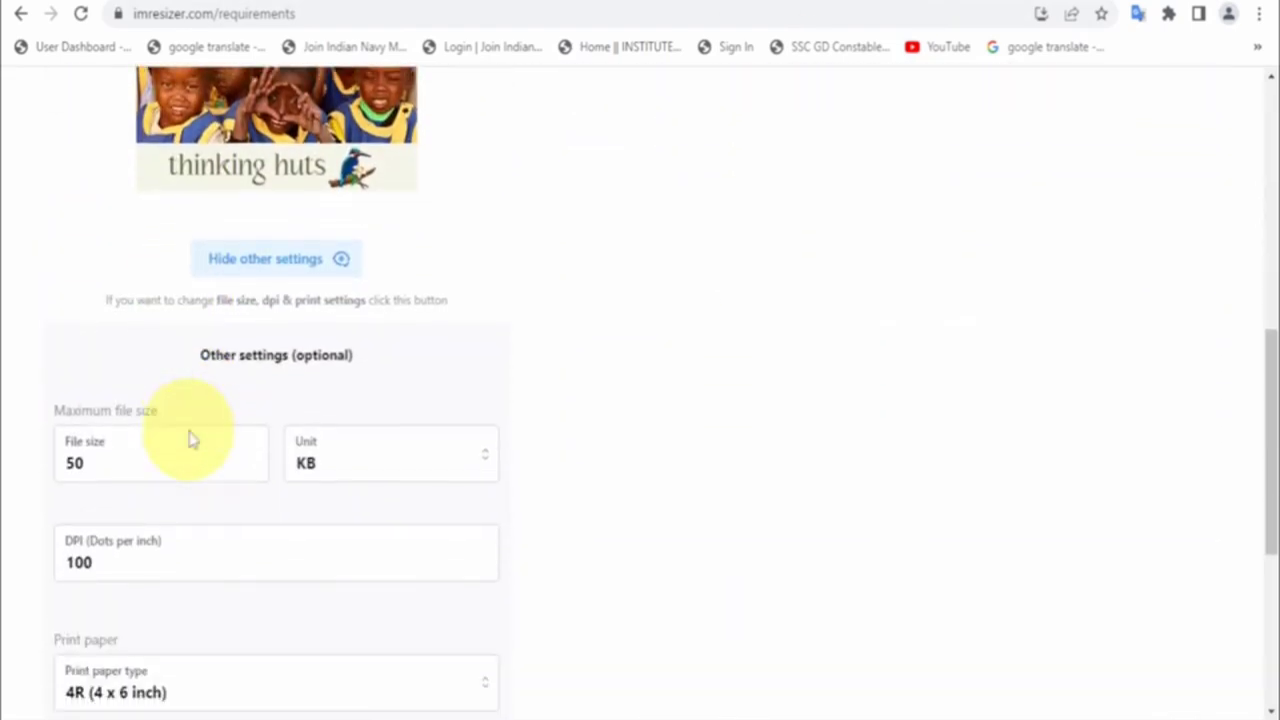
{"action": "left_click", "coordinate": [722, 3]}
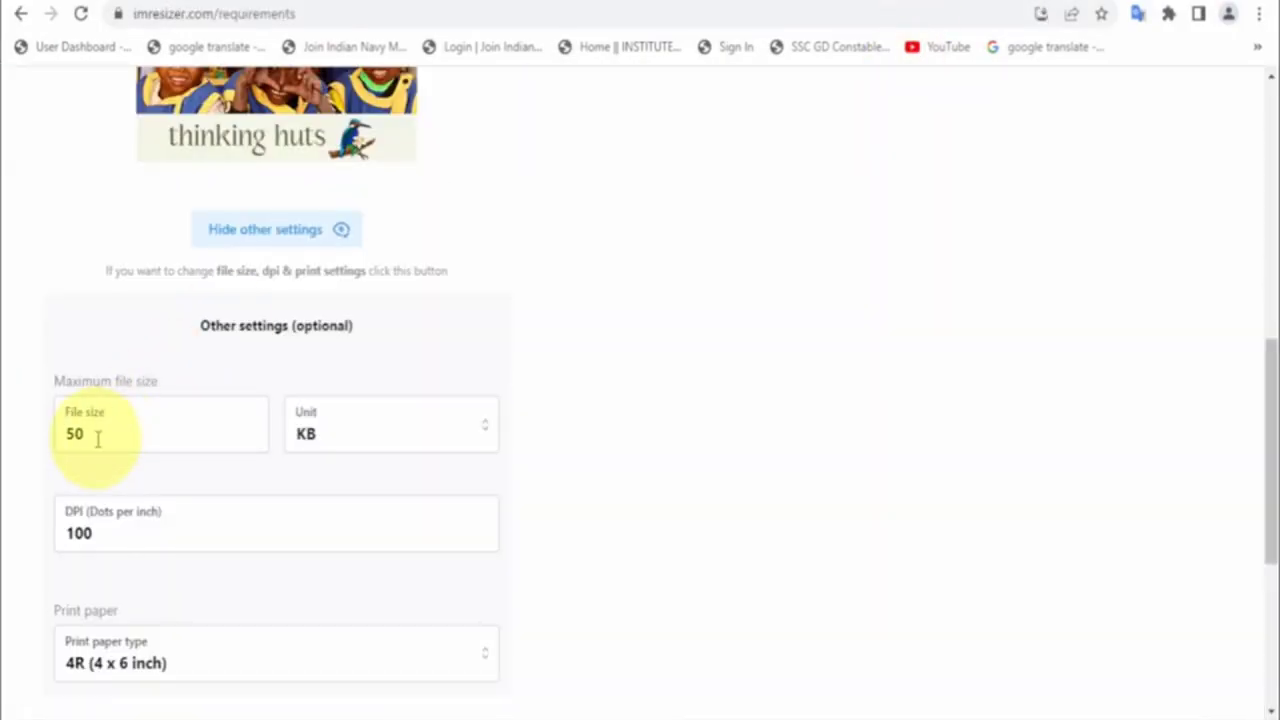
{"action": "left_click_drag", "start_coordinate": [100, 437], "coordinate": [50, 452]}
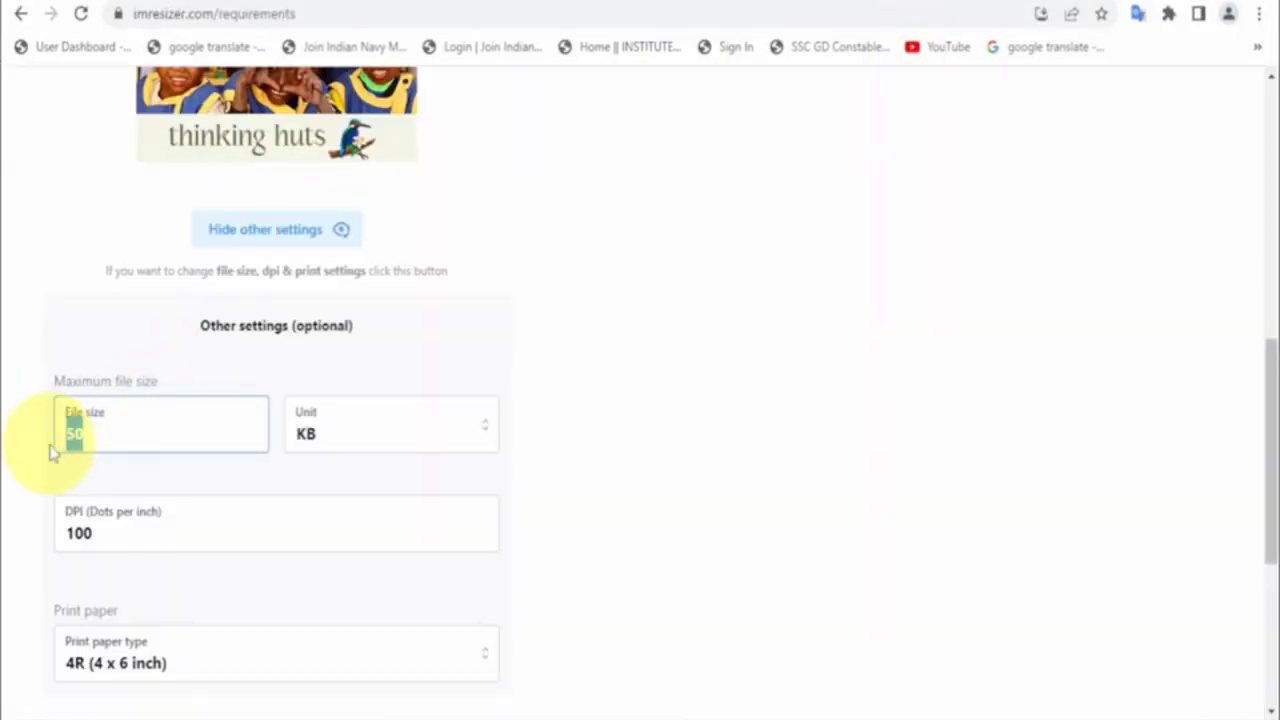
{"action": "type", "text": "20"}
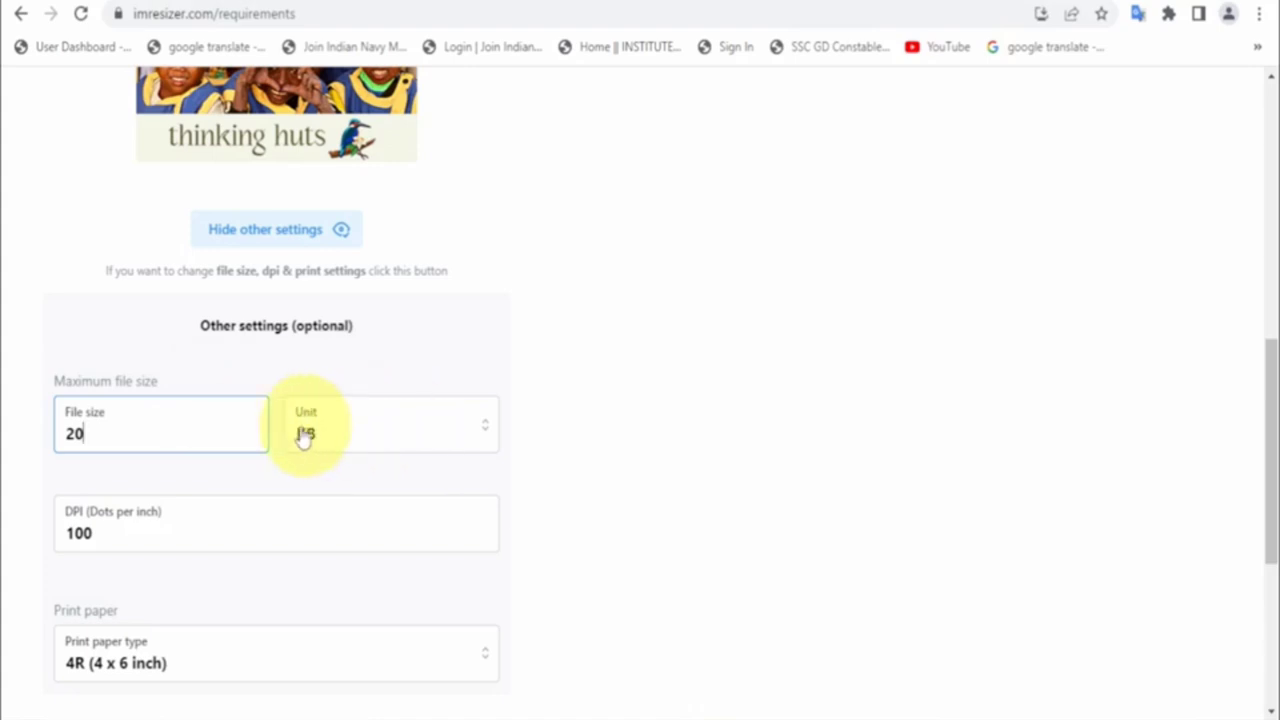
Review the remaining signature settings and proceed to process and download the resized signature
{"action": "scroll", "coordinate": [362, 455], "scroll_direction": "down", "scroll_amount": 1}
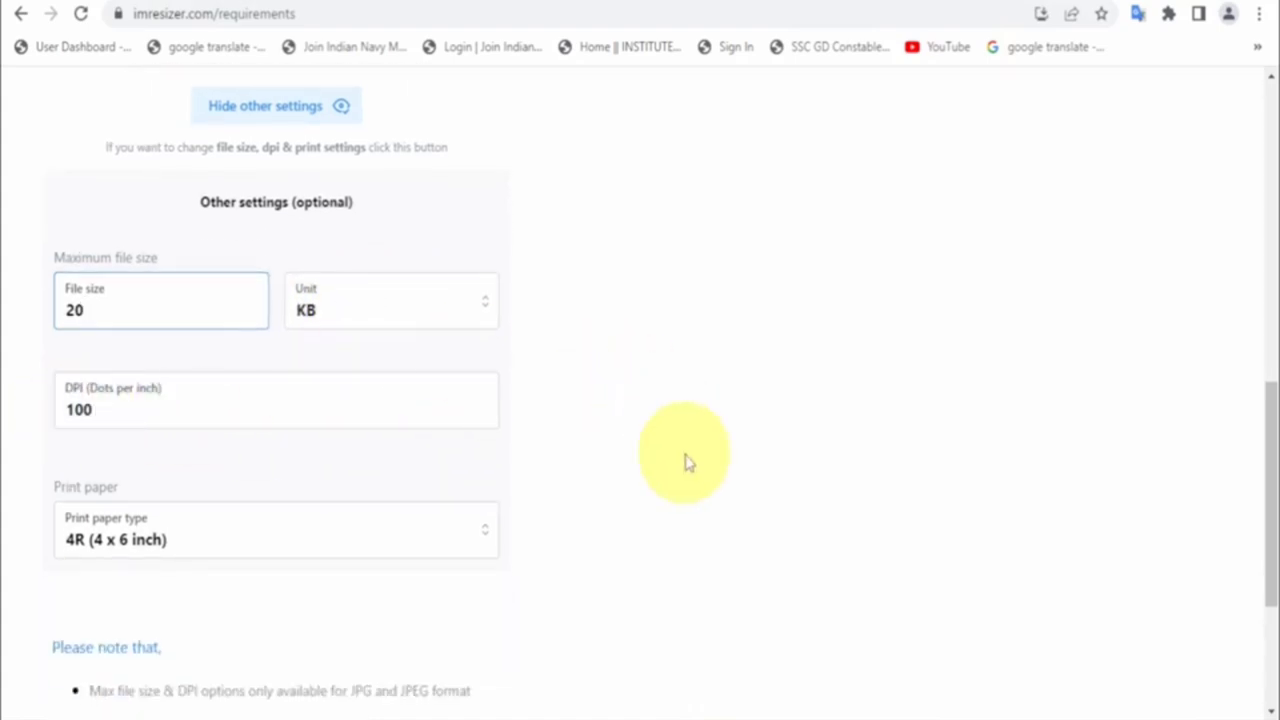
{"action": "scroll", "coordinate": [686, 458], "scroll_direction": "down", "scroll_amount": 2}
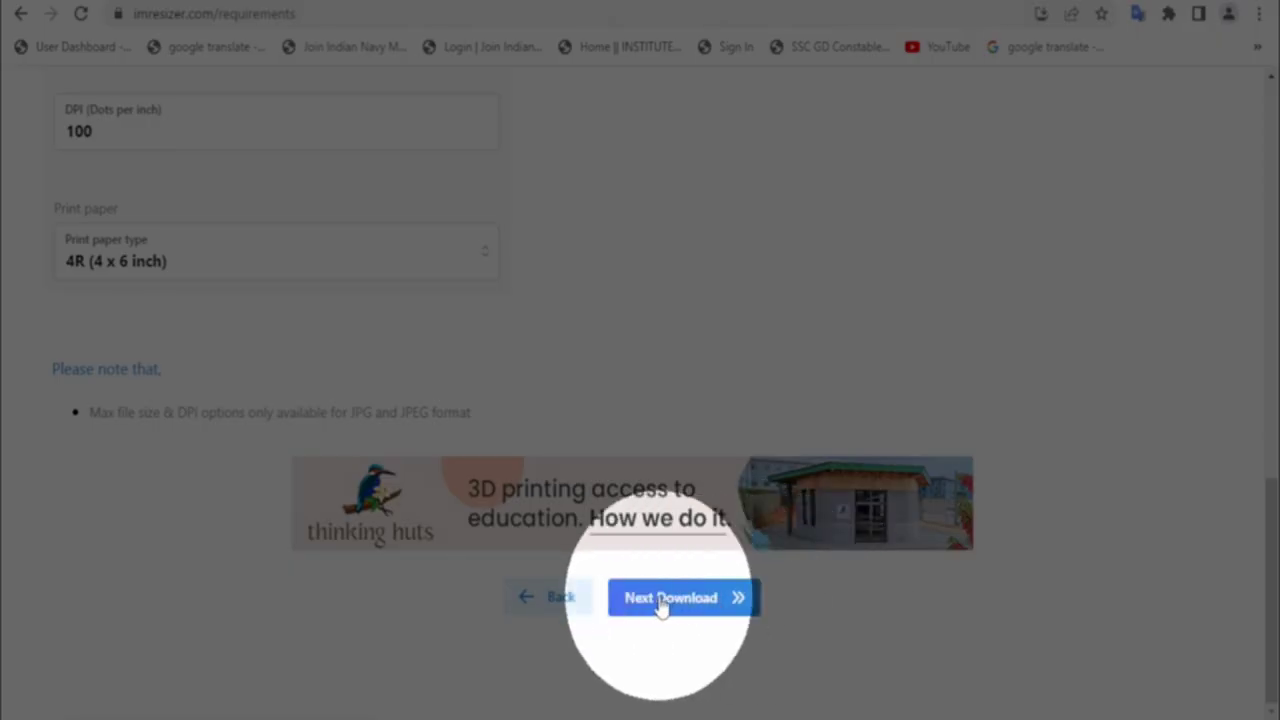
{"action": "left_click", "coordinate": [659, 603]}
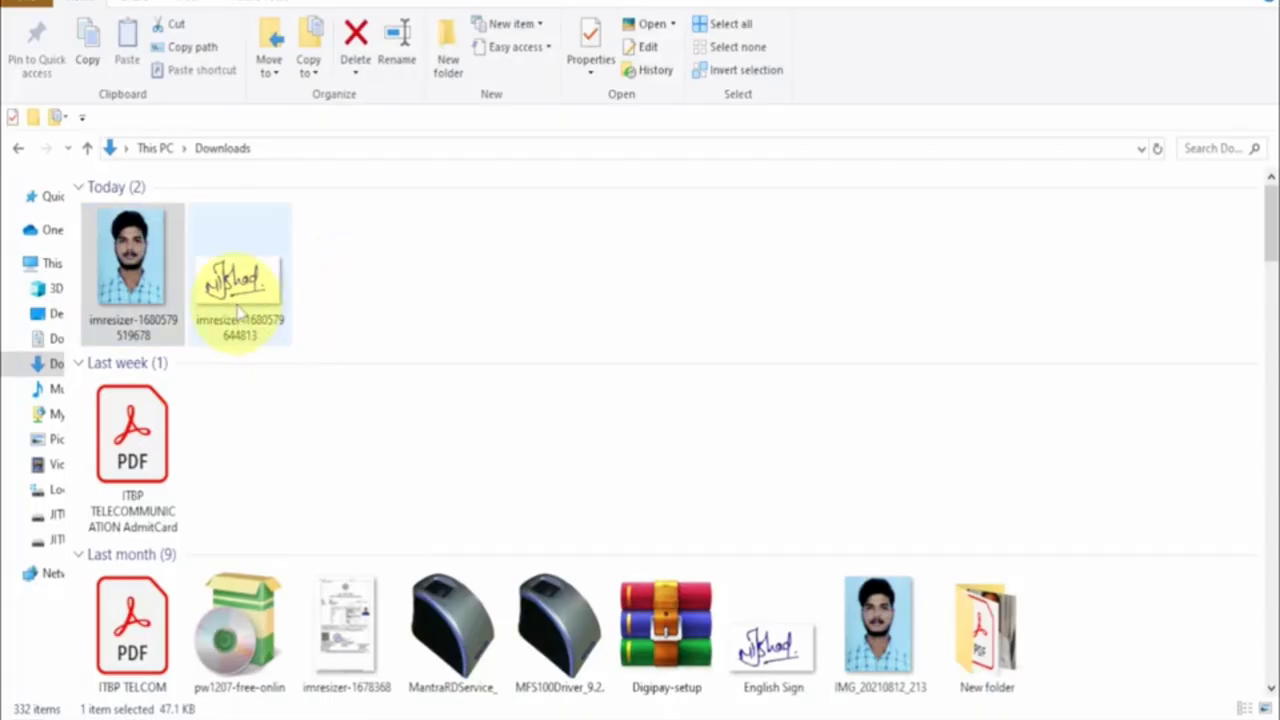
Look at the downloaded photo and signature in the Downloads folder, return to the browser and dismiss its downloads bar
{"action": "left_click", "coordinate": [360, 305]}
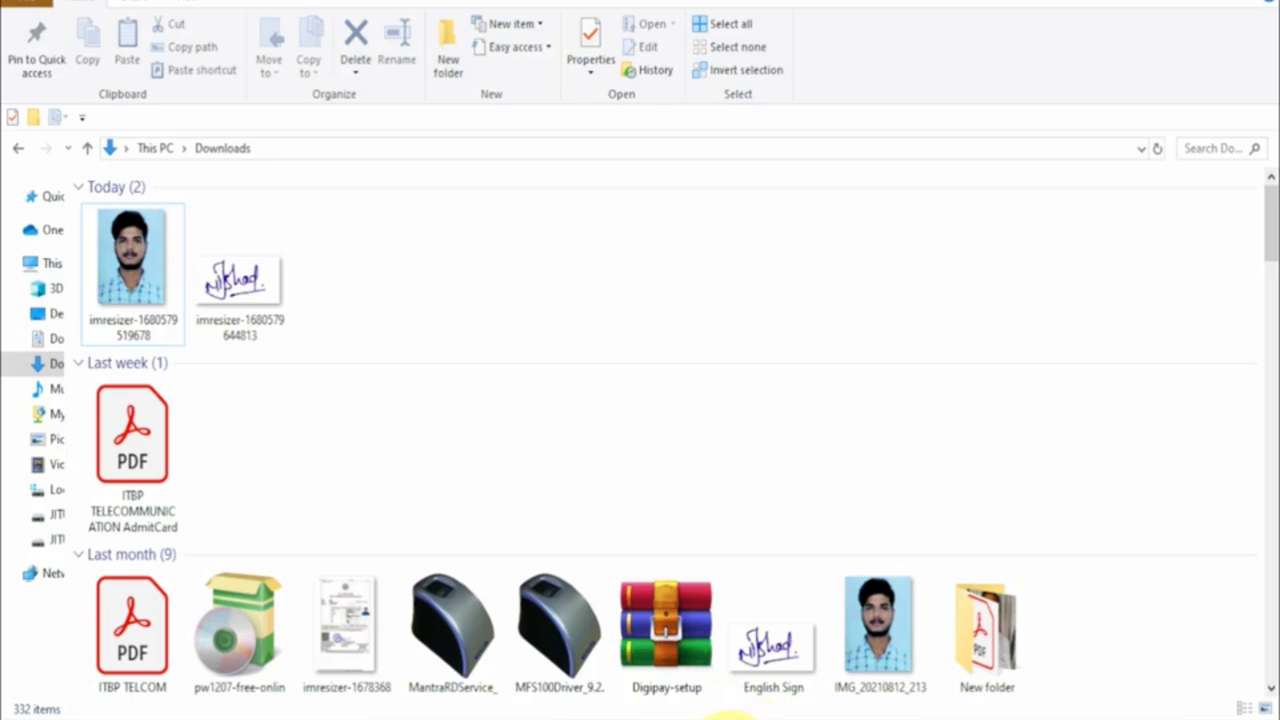
{"action": "key", "text": "alt+Tab"}
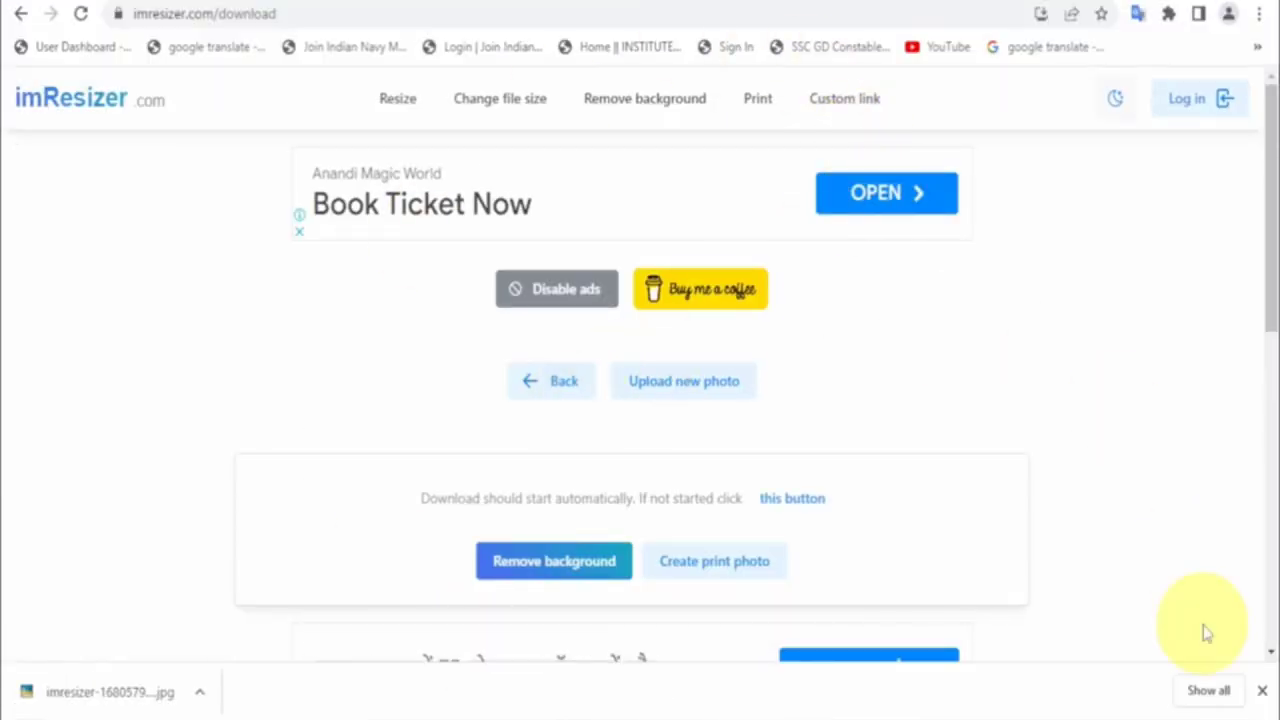
{"action": "left_click", "coordinate": [1262, 691]}
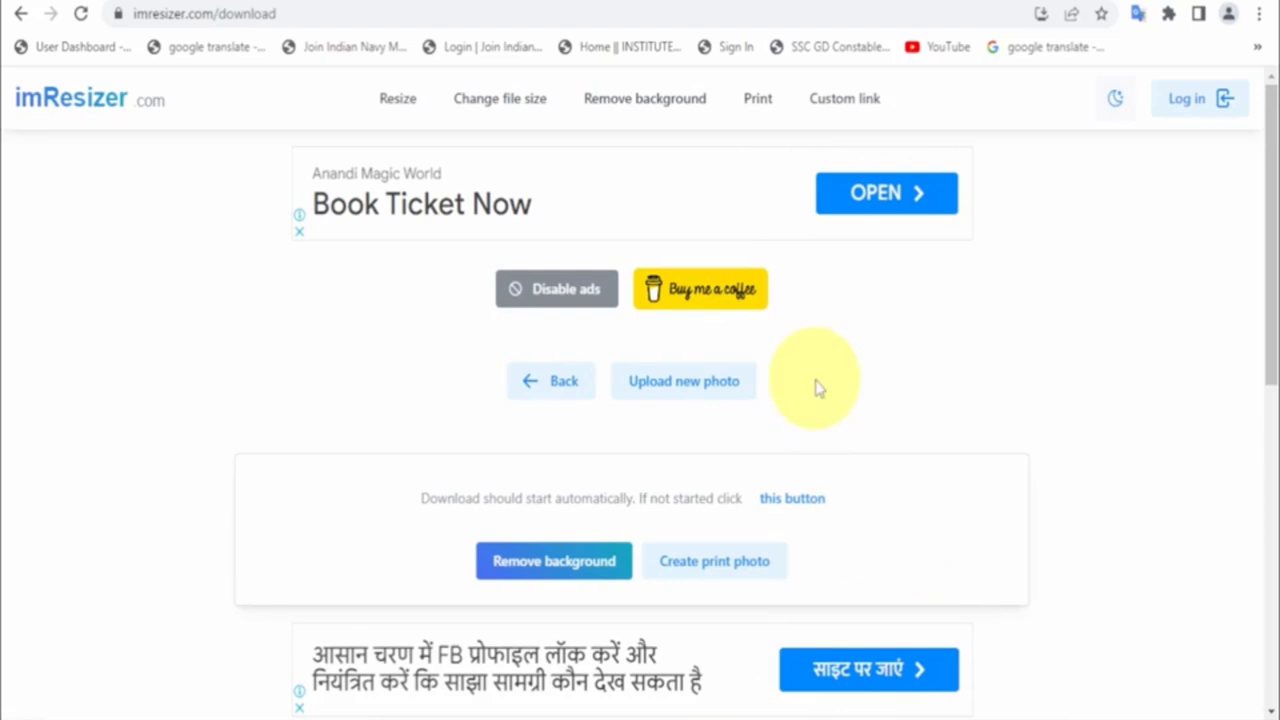
Examine the Specimen of Photographs in Annexure-V of the CGLE notice, with the page zoomed out to 120%
{"action": "left_click", "coordinate": [725, 2]}
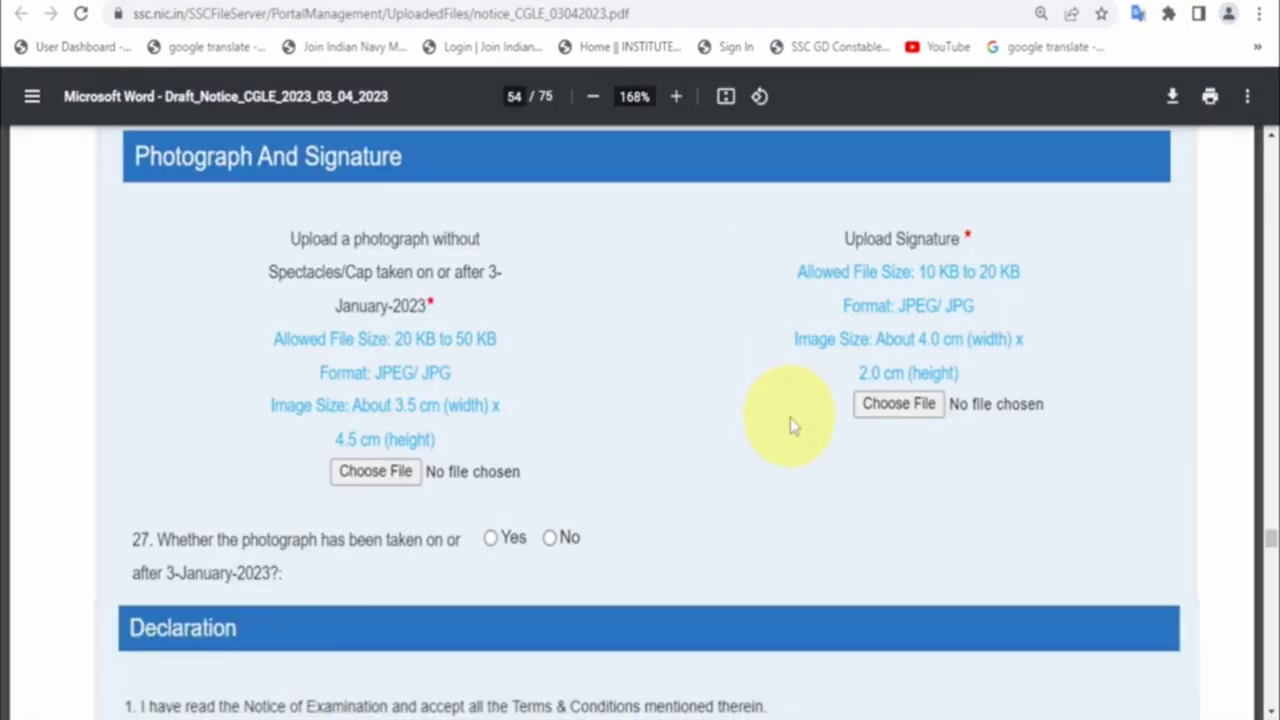
{"action": "scroll", "coordinate": [790, 425], "scroll_direction": "down", "scroll_amount": 10}
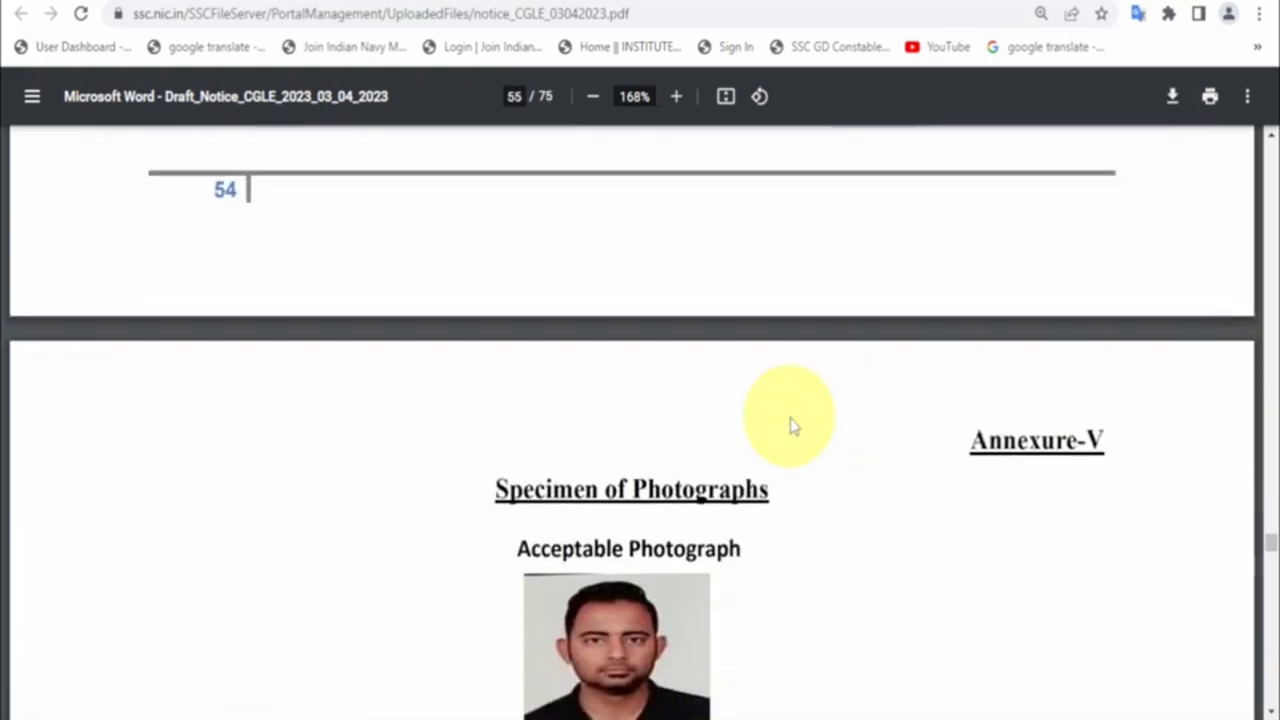
{"action": "scroll", "coordinate": [790, 425], "scroll_direction": "down", "scroll_amount": 3, "text": "ctrl"}
{"action": "scroll", "coordinate": [611, 538], "scroll_direction": "up", "scroll_amount": 1, "text": "ctrl"}
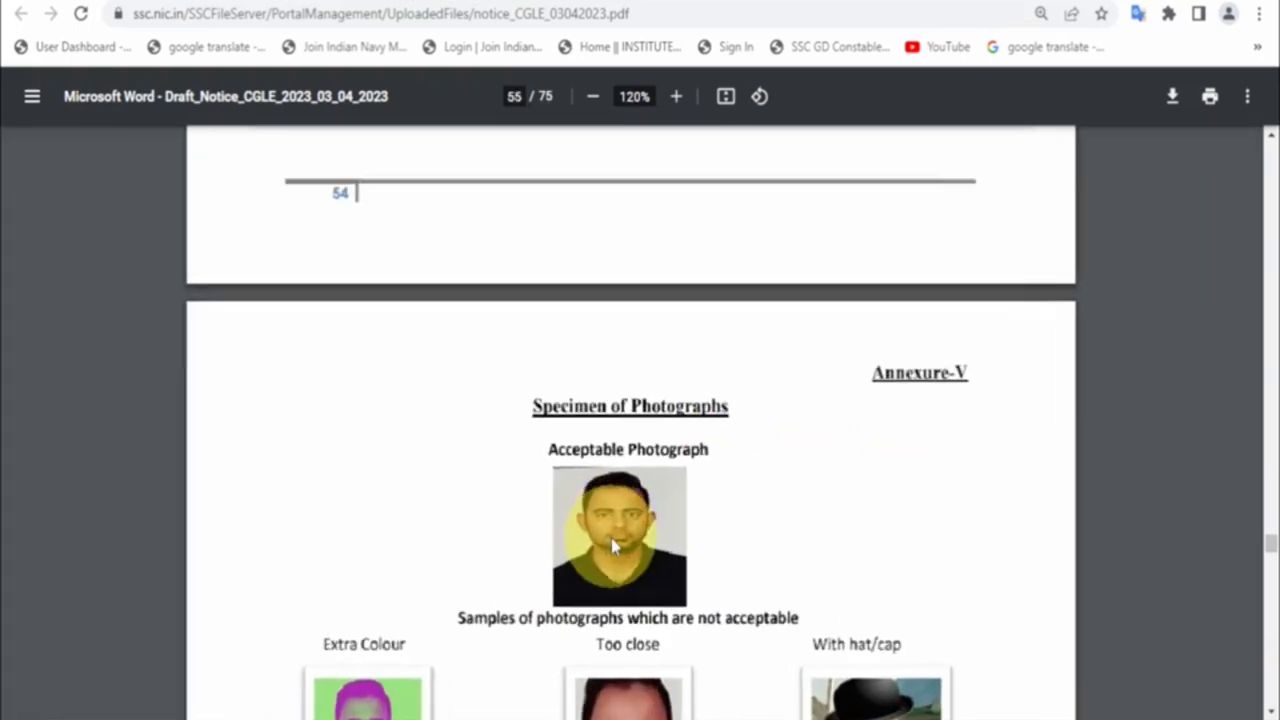